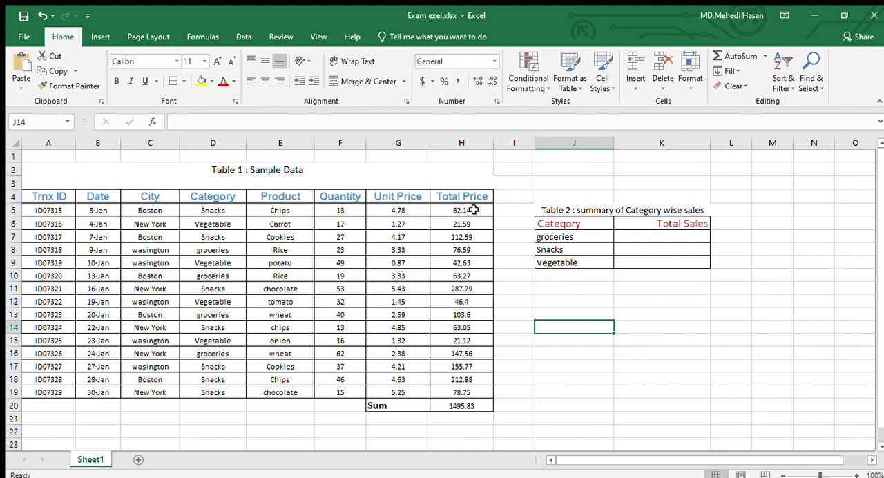
click(465, 408)
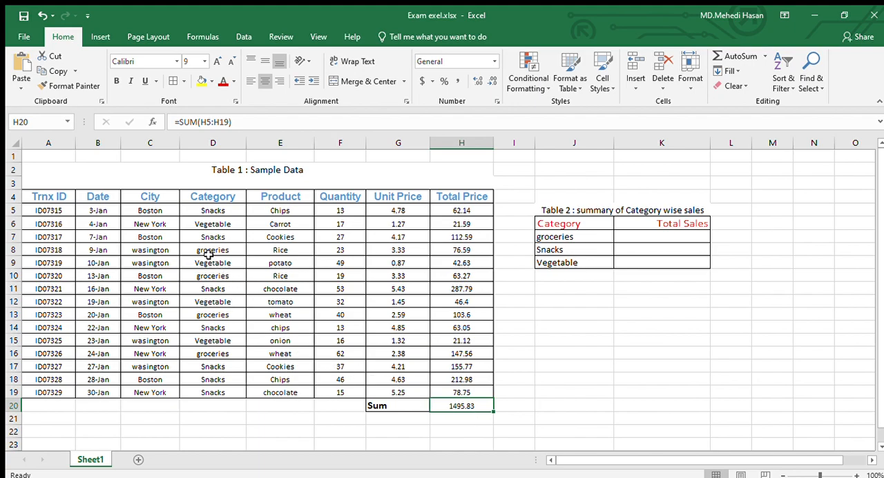
click(579, 237)
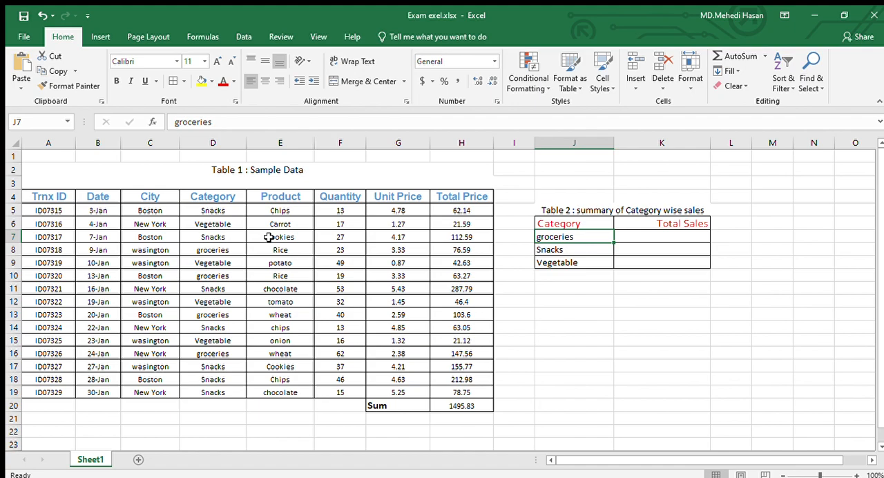
click(629, 239)
double_click(629, 239)
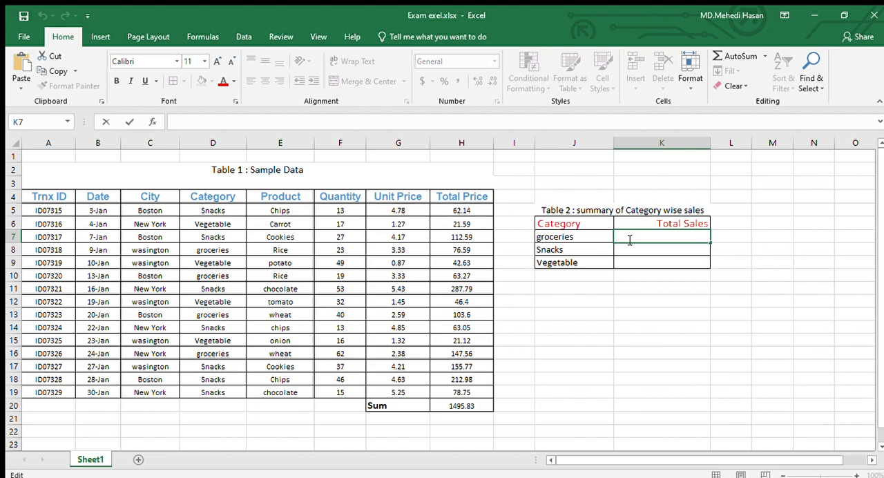
text(=)
text(sumif()
key(BackSpace)
key(BackSpace)
key(BackSpace)
key(BackSpace)
key(BackSpace)
key(BackSpace)
key(BackSpace)
click(802, 265)
Start a SUMIF formula in the groceries Total Sales cell K7 with the Category cells D5:D19 as the criteria range.
double_click(652, 240)
text(=sumi)
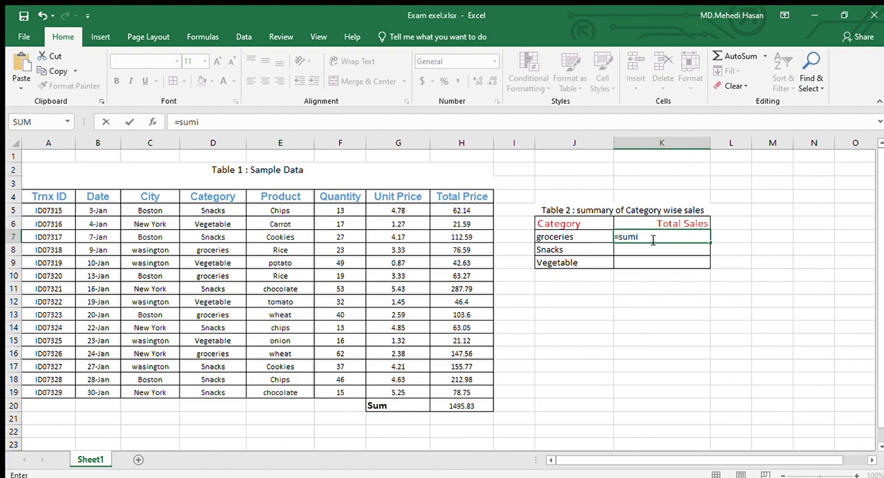
text(f(D5)
click(216, 211)
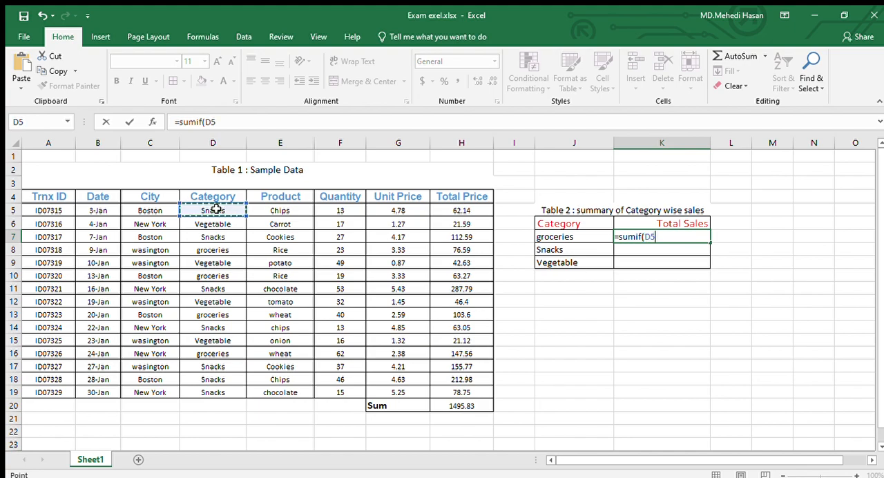
shift+click(219, 392)
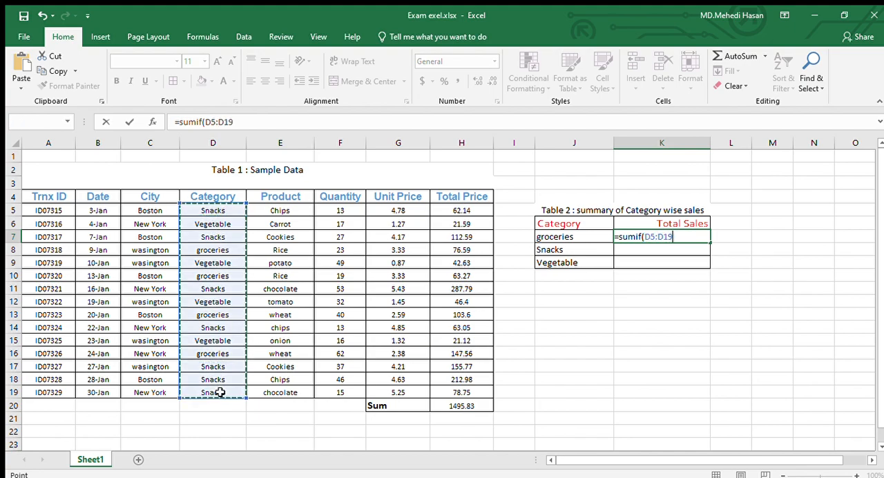
Make the criteria range in the K7 formula absolute as $D$5:$D$19 and continue to the next argument.
click(646, 238)
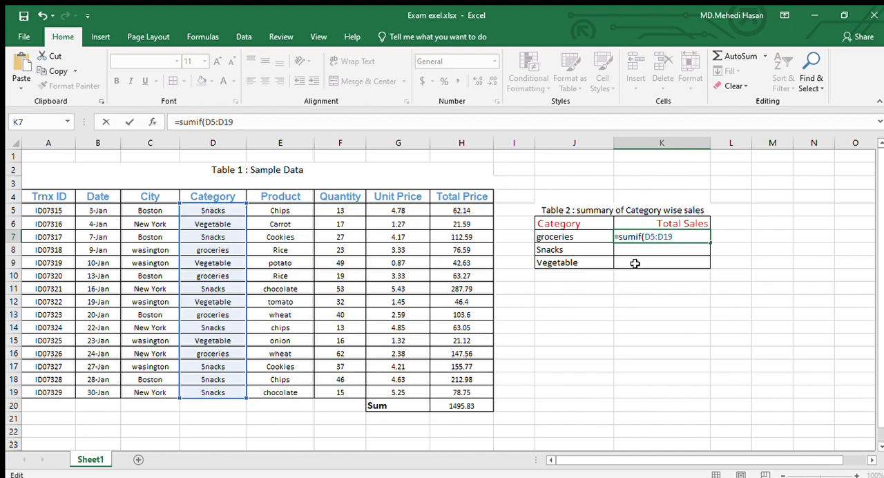
text($D$)
key(Right)
key(Right)
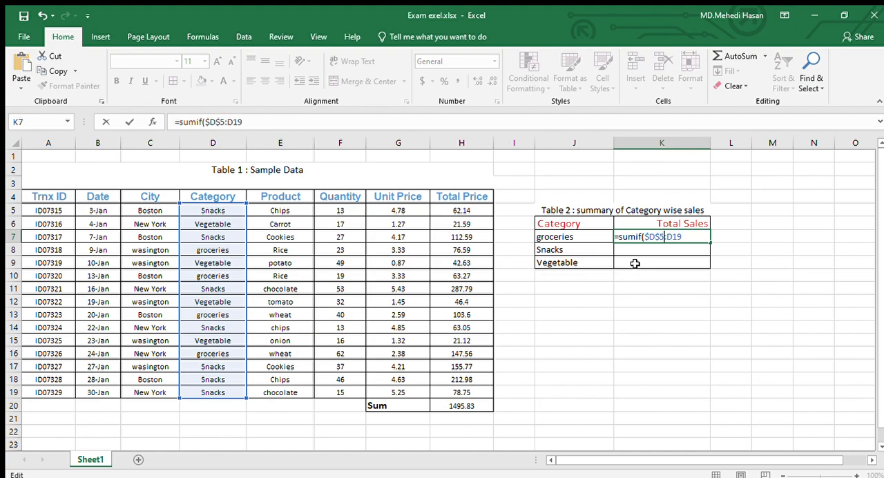
text($D$19,)
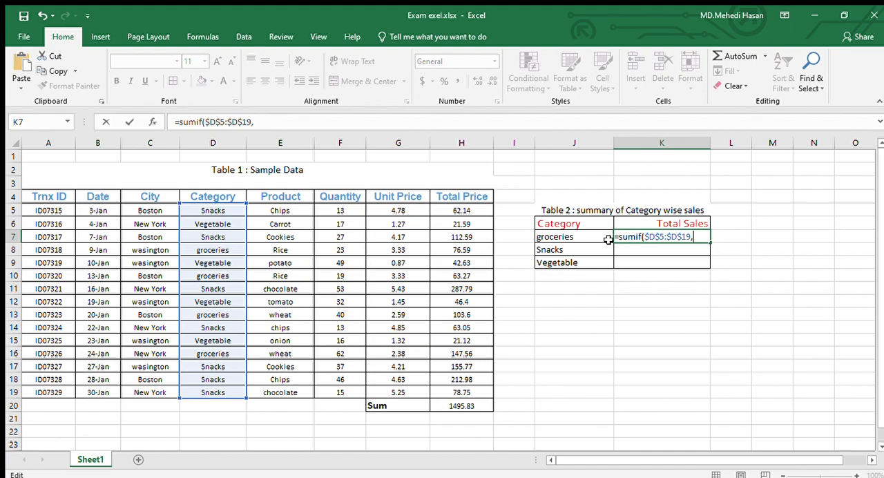
Add J7 as the SUMIF criterion and the Total Price cells H5:H19 as the sum range.
click(583, 237)
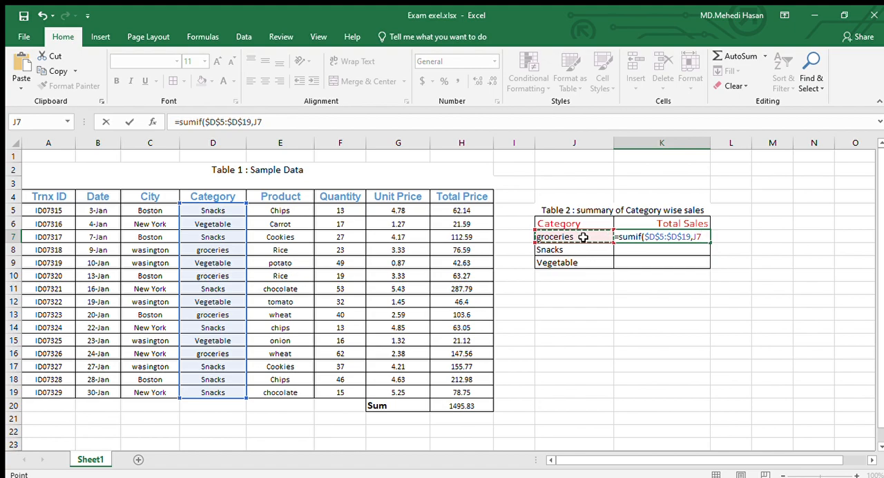
text(,)
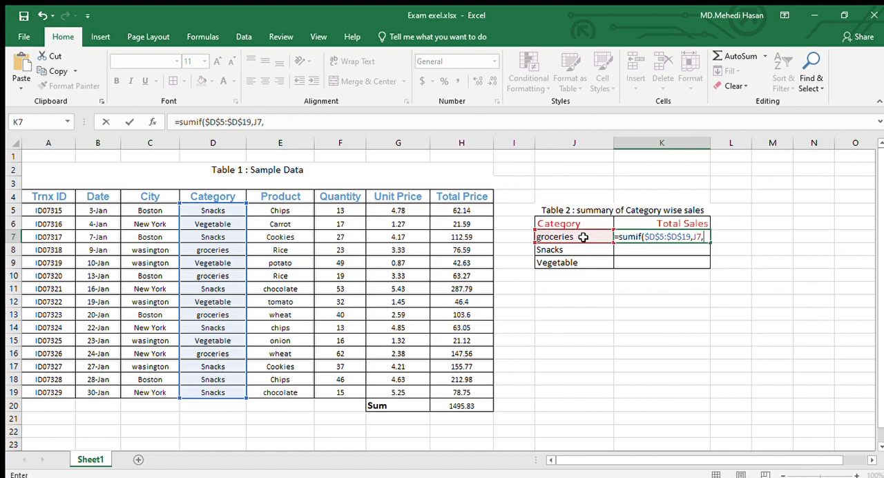
click(465, 208)
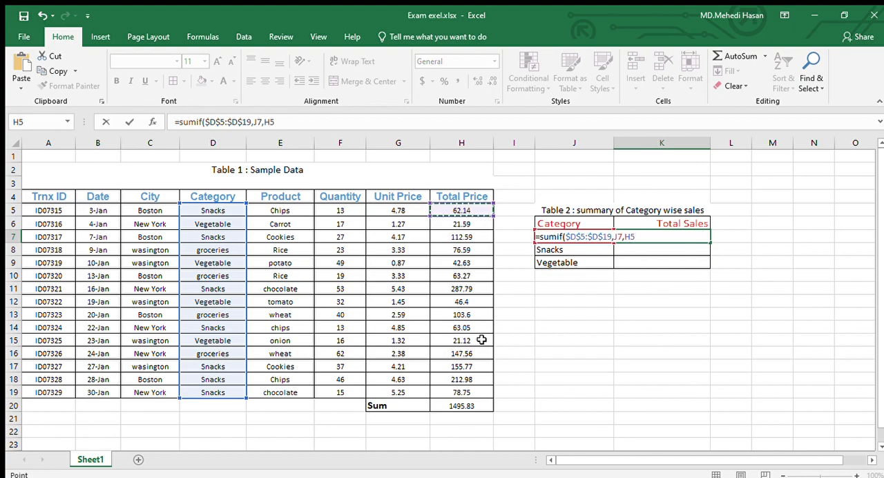
shift+click(470, 392)
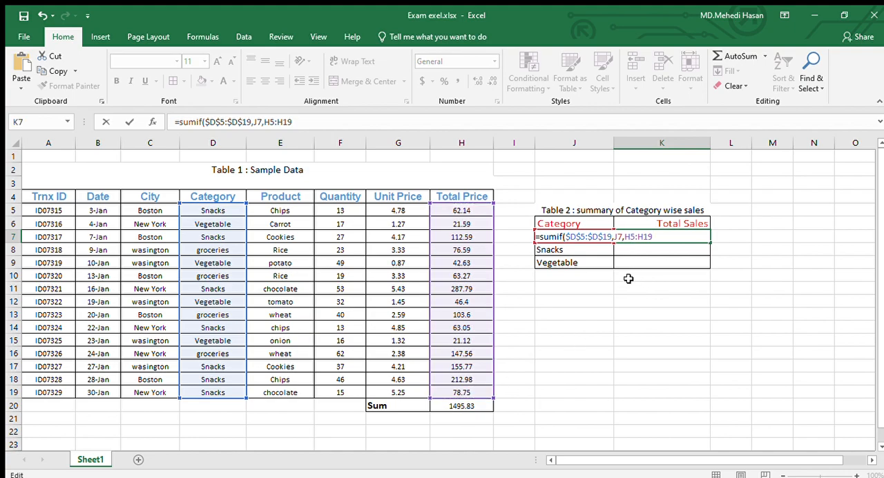
Make the sum range absolute as $H$5:$H$19, keep the J7 criterion relative, and complete the formula in K7.
text($)
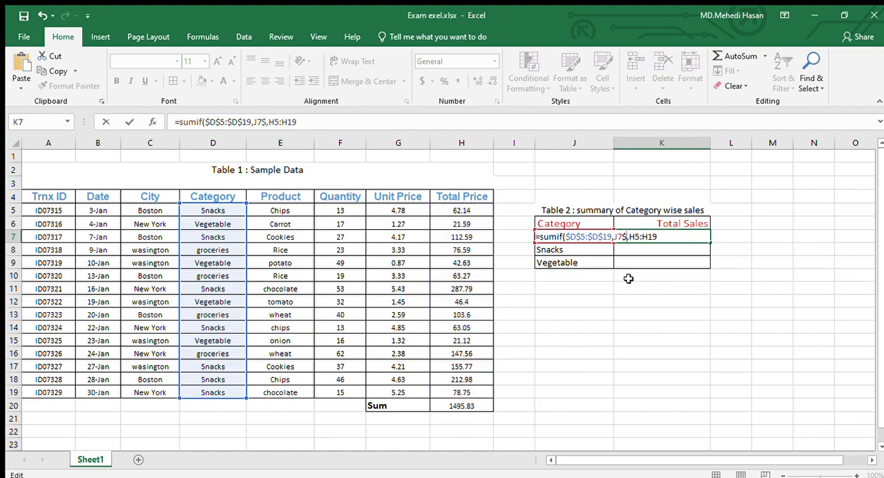
key(BackSpace)
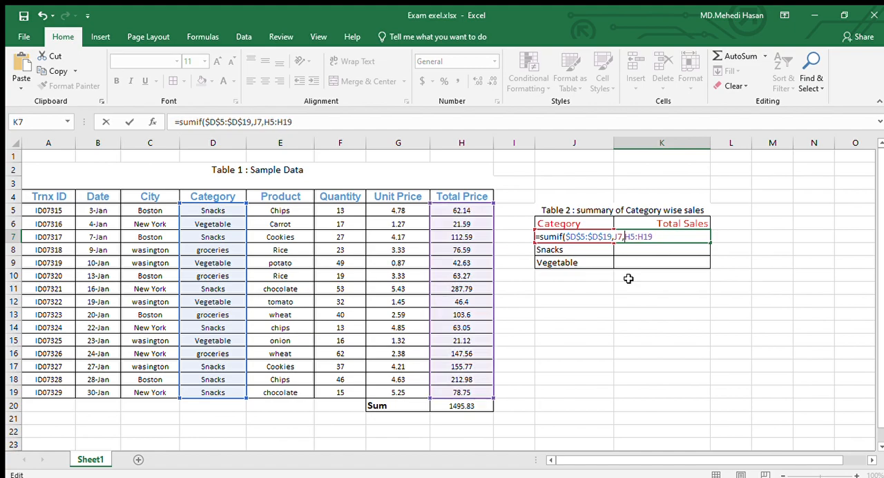
text($D$5:)
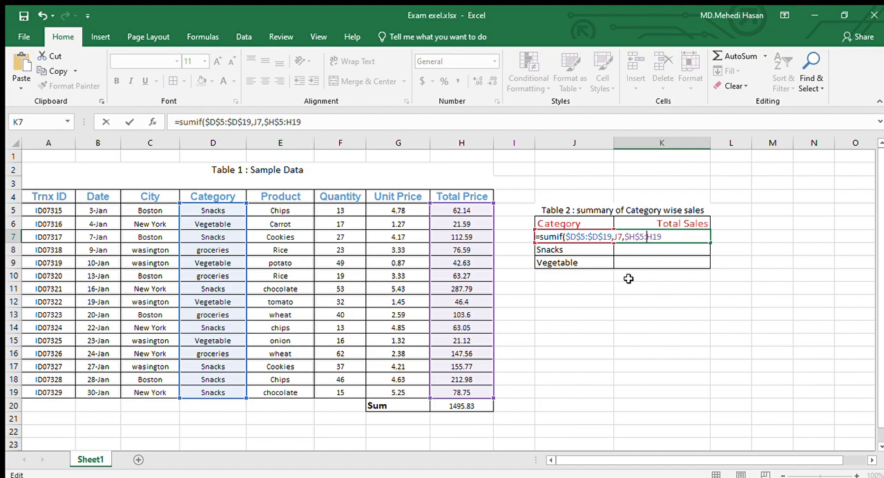
text($D)
text($H$19)
text(0)
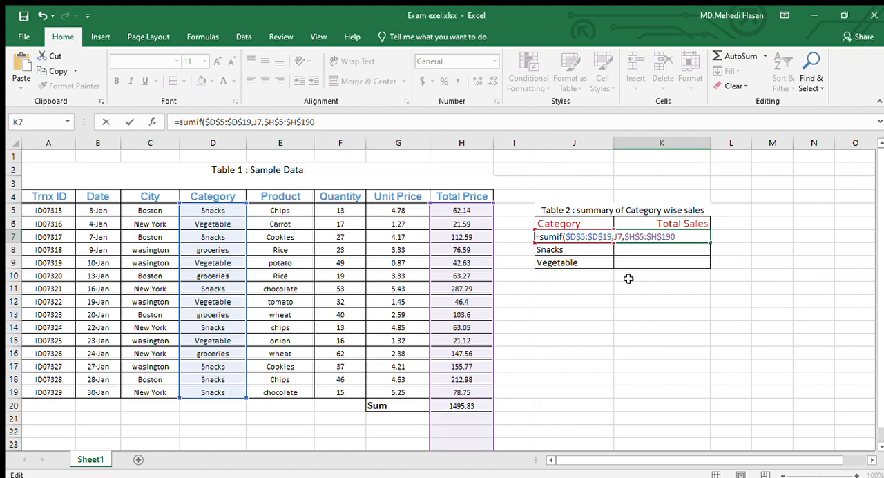
key(BackSpace)
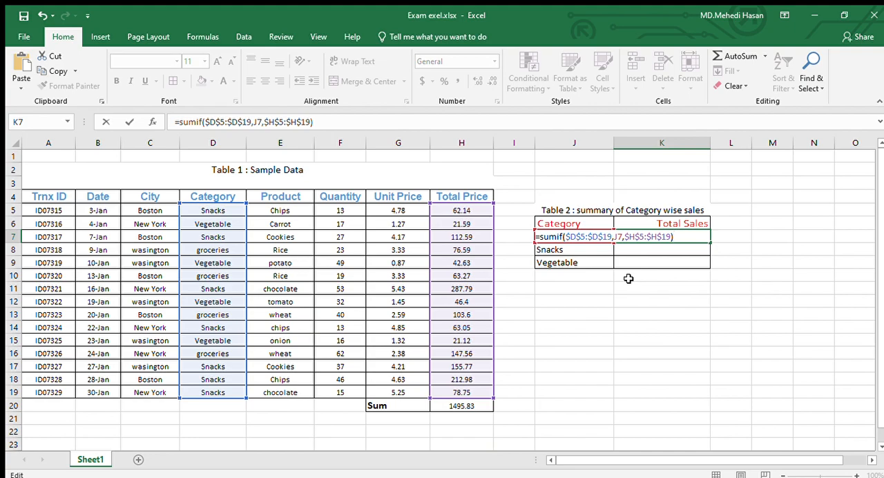
key(Return)
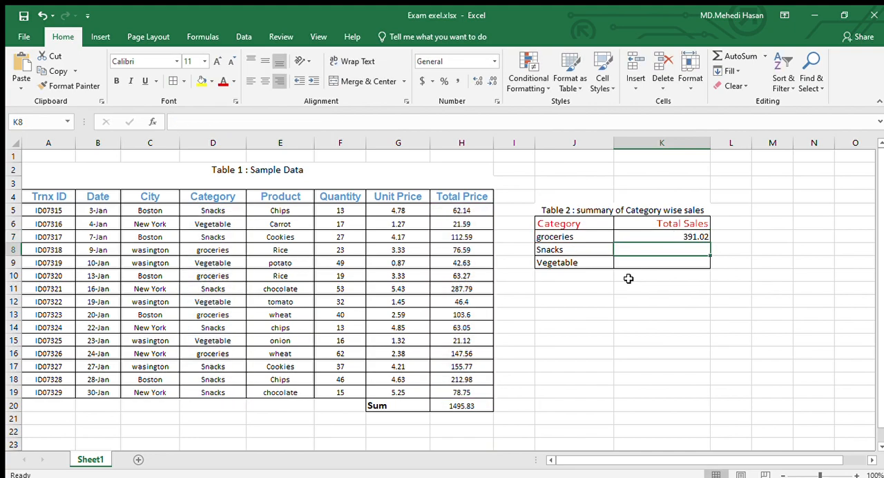
click(585, 238)
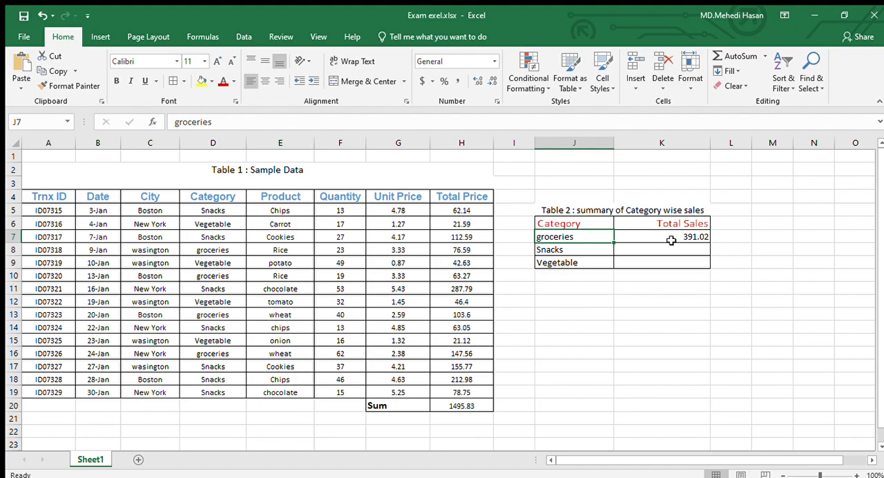
click(684, 237)
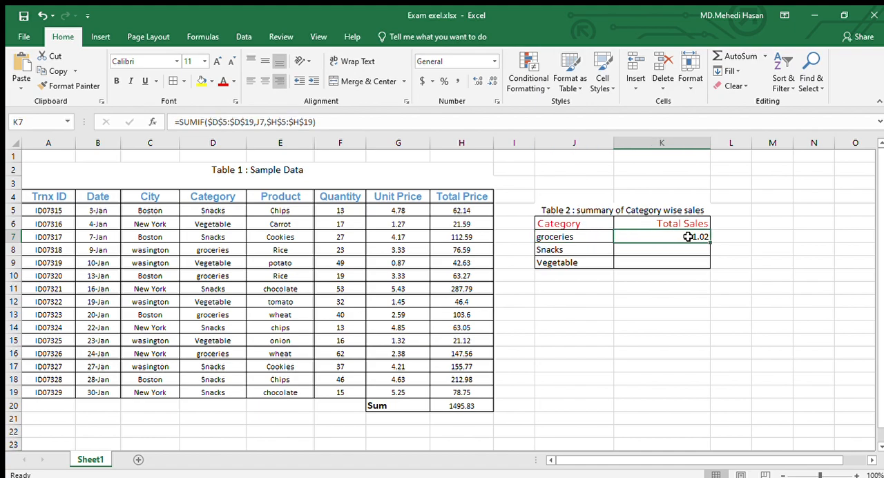
Colour the groceries text in Category cell D8 red.
click(213, 238)
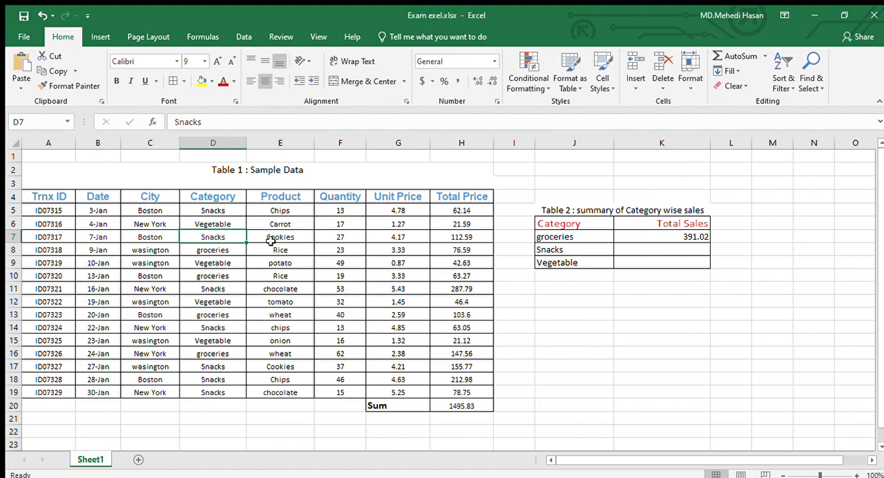
click(222, 252)
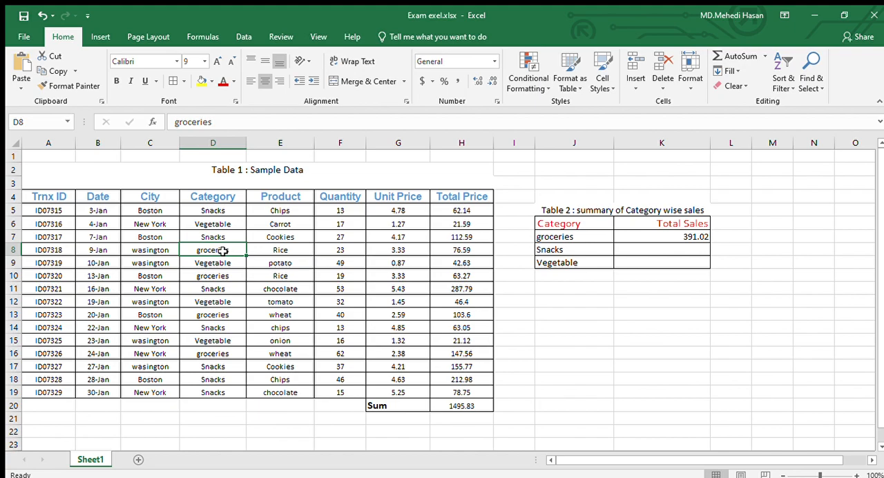
double_click(235, 252)
drag(196, 250, 235, 251)
click(221, 82)
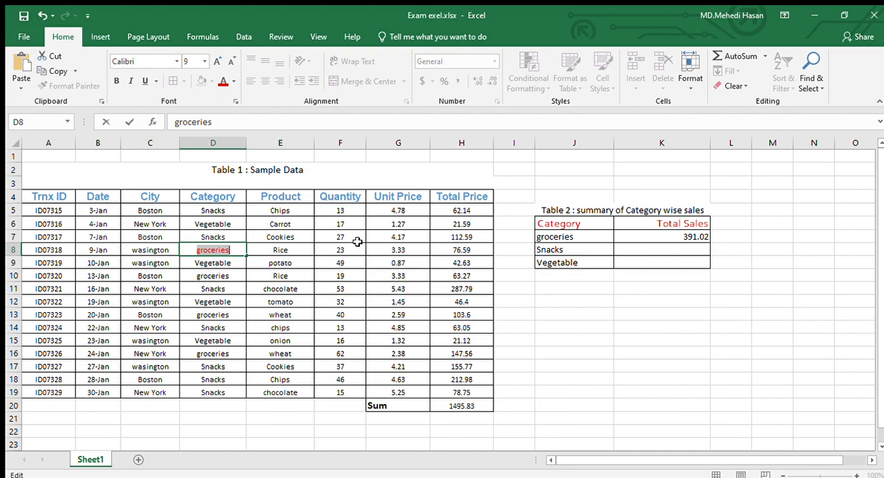
click(282, 275)
Fill Category cell D8 and its Total Price cell H8 with yellow.
click(228, 252)
click(201, 81)
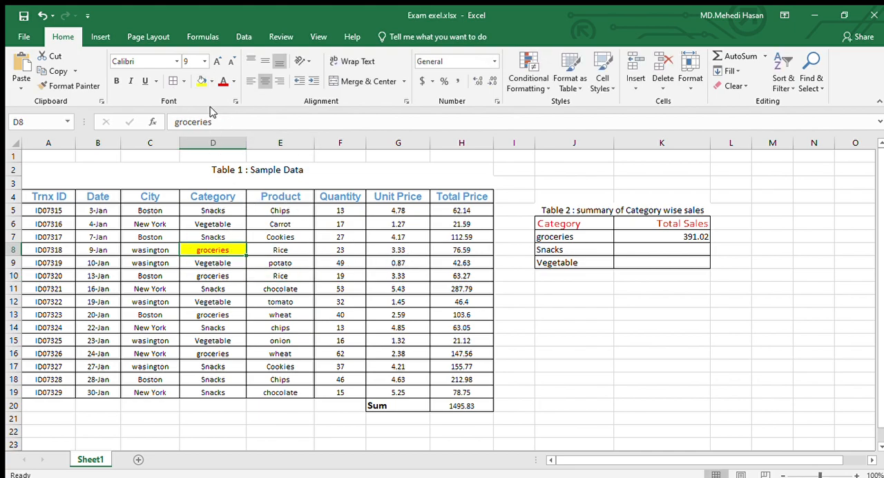
click(360, 295)
click(456, 250)
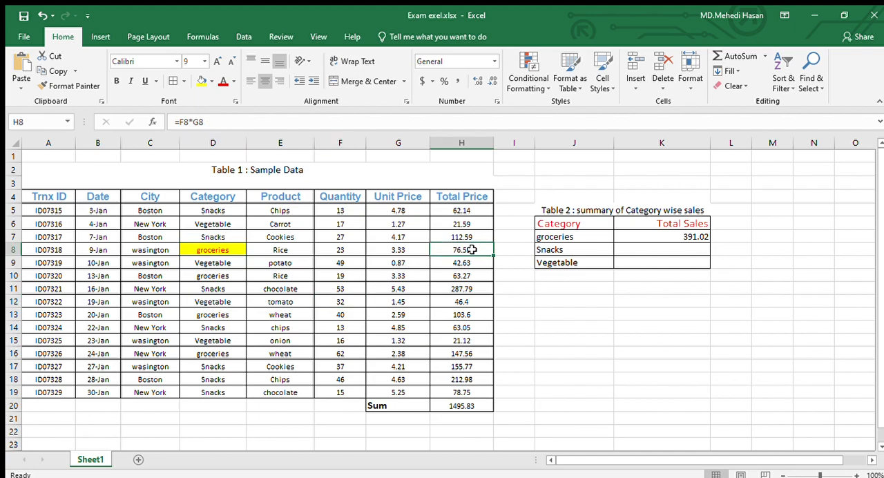
click(202, 81)
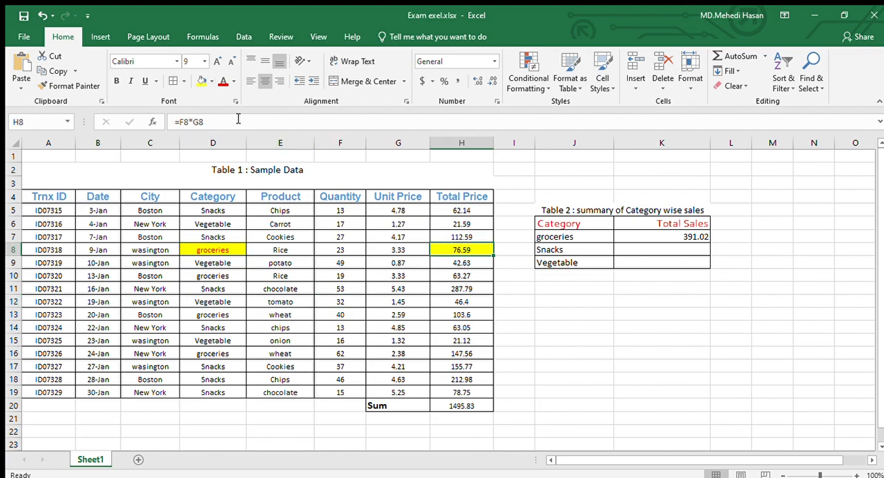
Highlight the groceries entry in D10 and its Total Price in H10 with yellow fill.
click(210, 276)
click(201, 81)
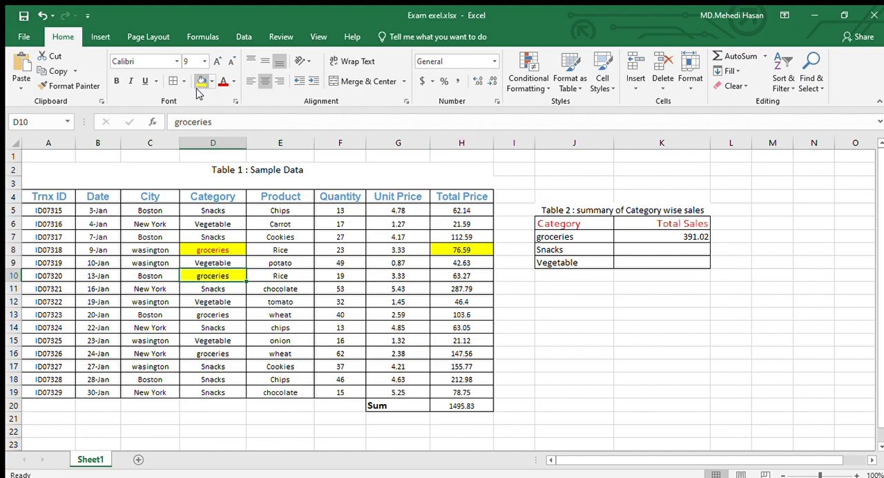
click(452, 276)
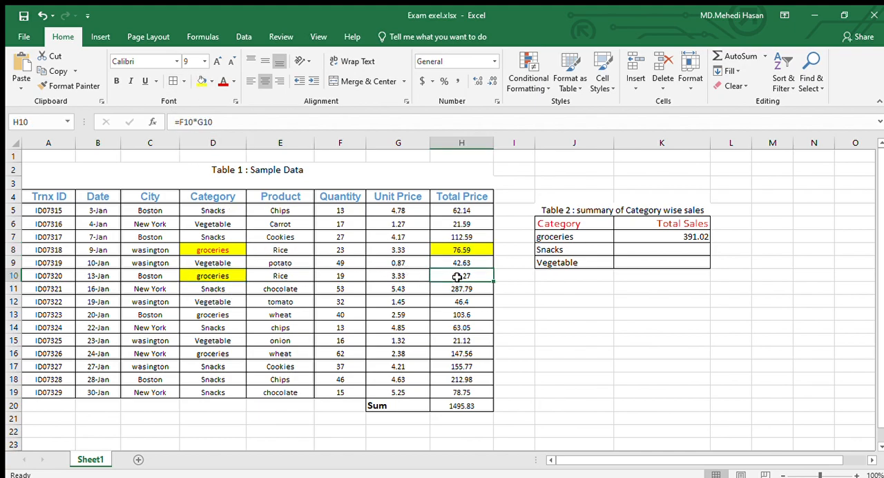
click(201, 81)
Highlight the groceries entry in D13 and its Total Price in H13 with yellow fill.
click(216, 314)
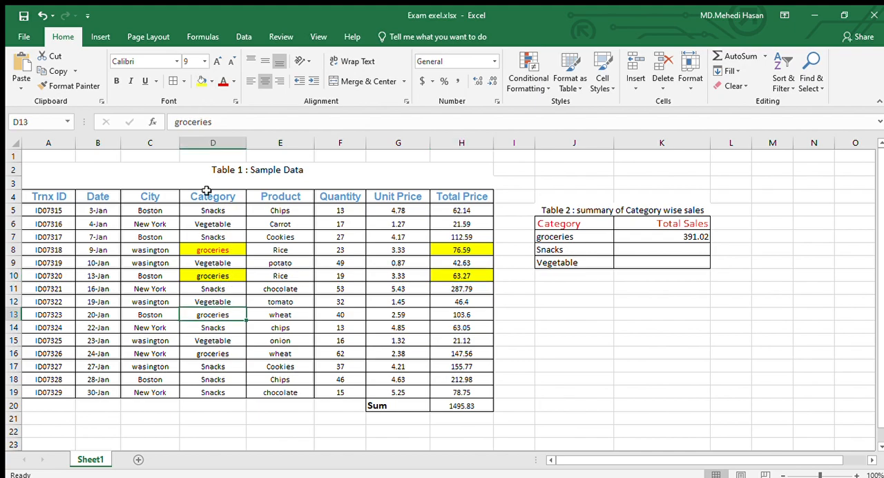
click(201, 80)
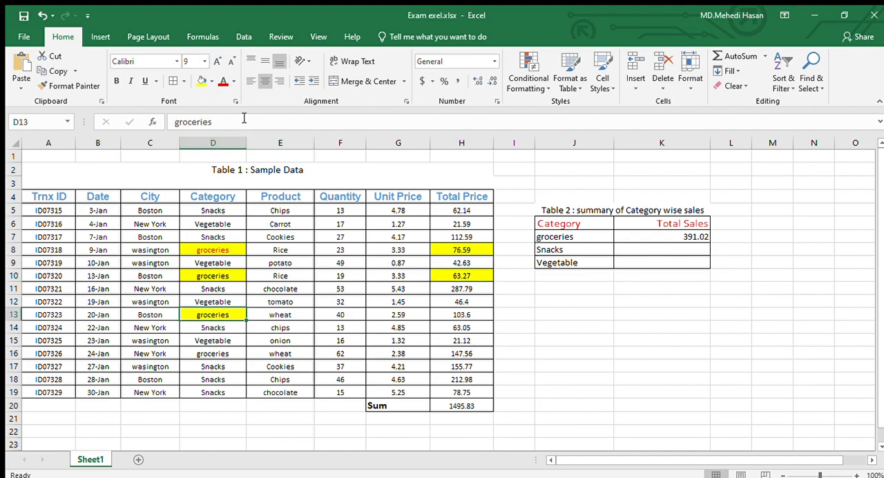
click(452, 316)
click(201, 81)
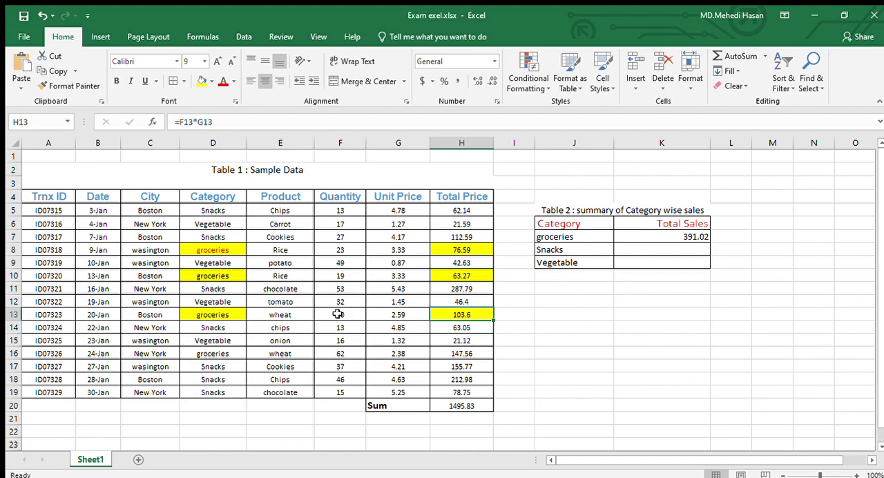
Highlight the groceries entry in D16 and its Total Price in H16 with yellow fill.
click(214, 354)
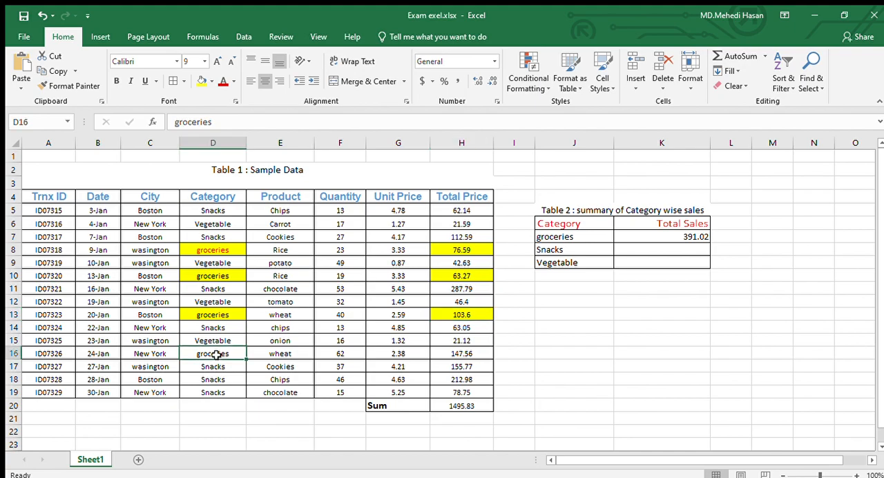
click(201, 81)
click(457, 354)
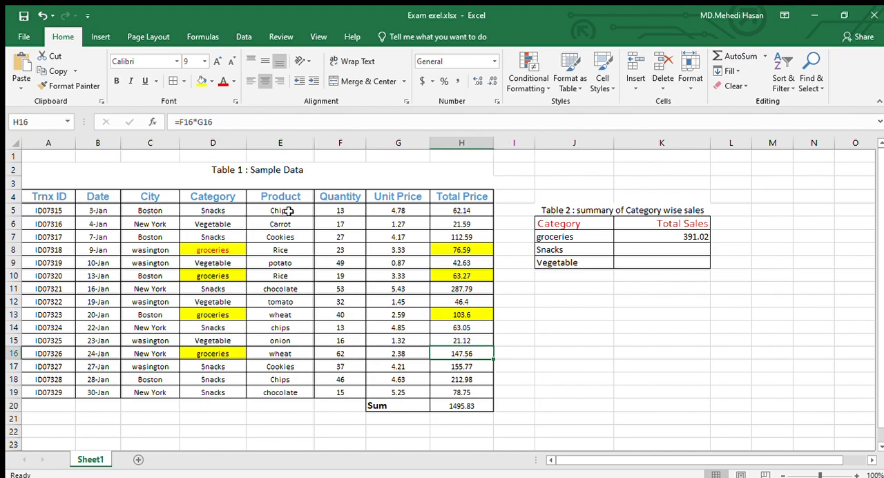
click(201, 81)
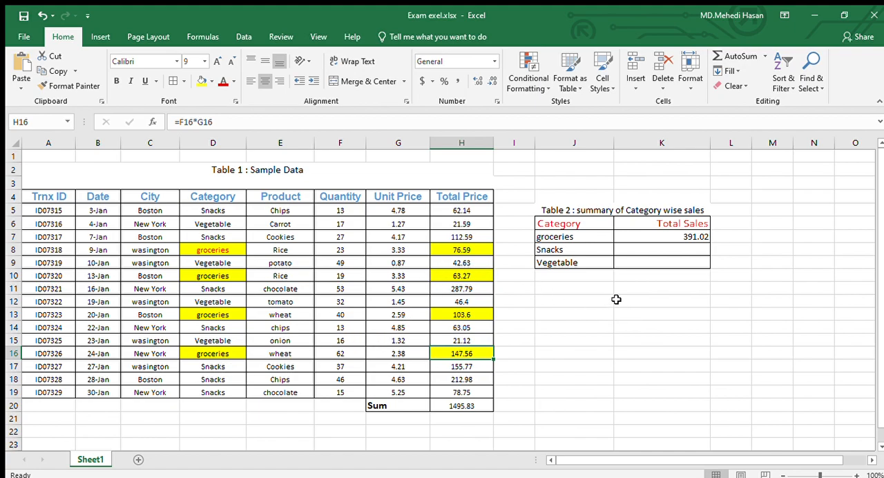
Add the highlighted groceries Total Price cells in K12 with the formula =H8+H10+H13+H16.
double_click(642, 301)
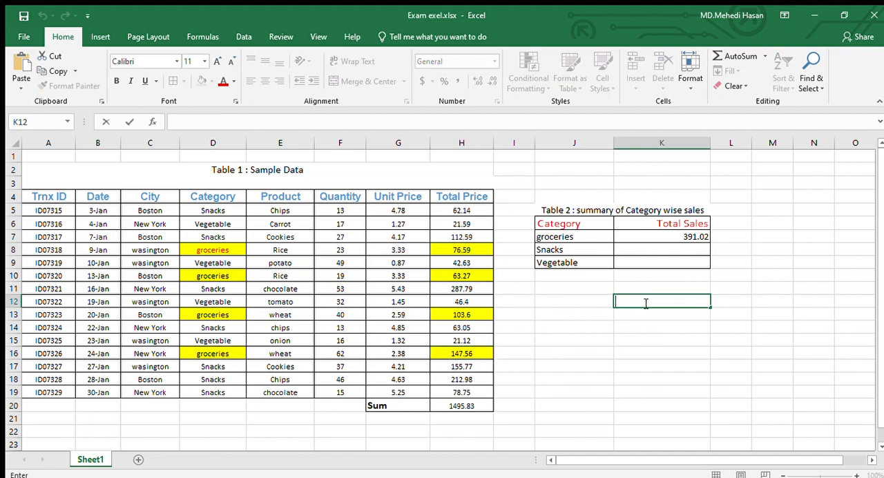
text(=)
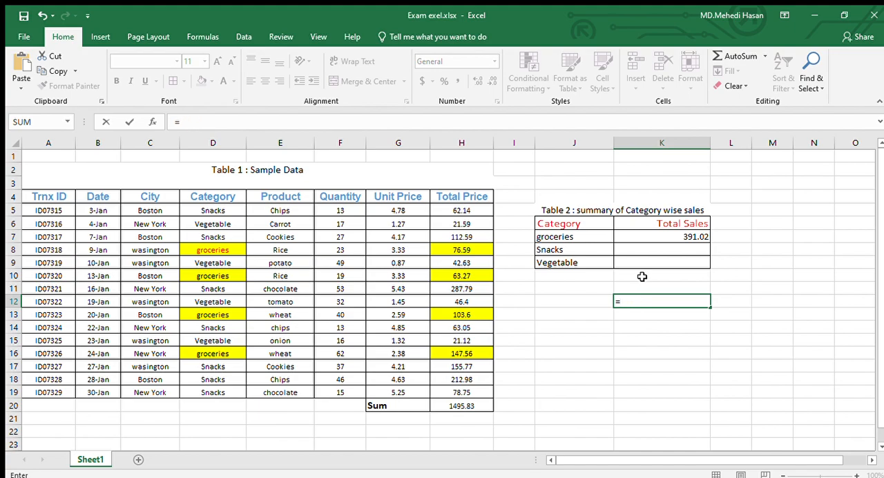
click(476, 250)
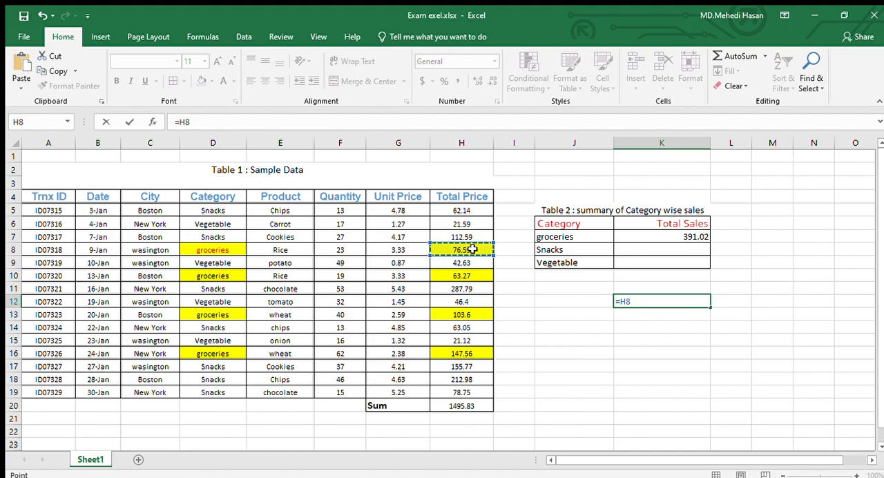
text(+)
click(463, 275)
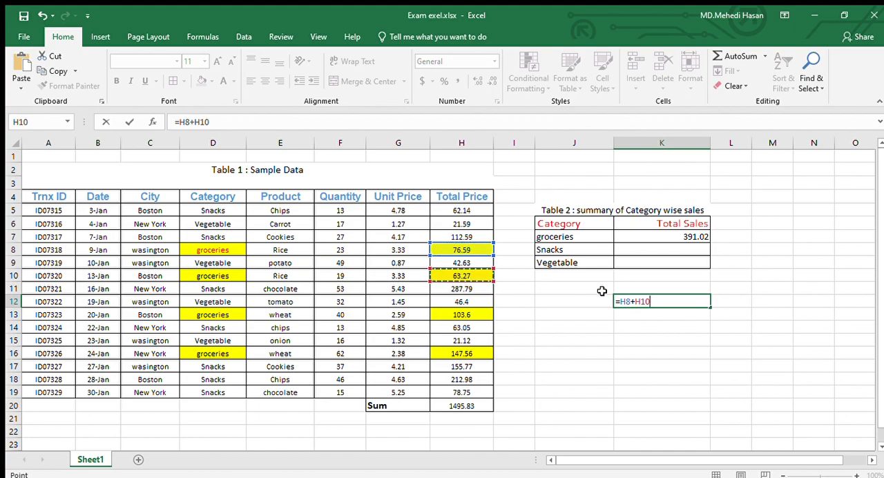
click(661, 301)
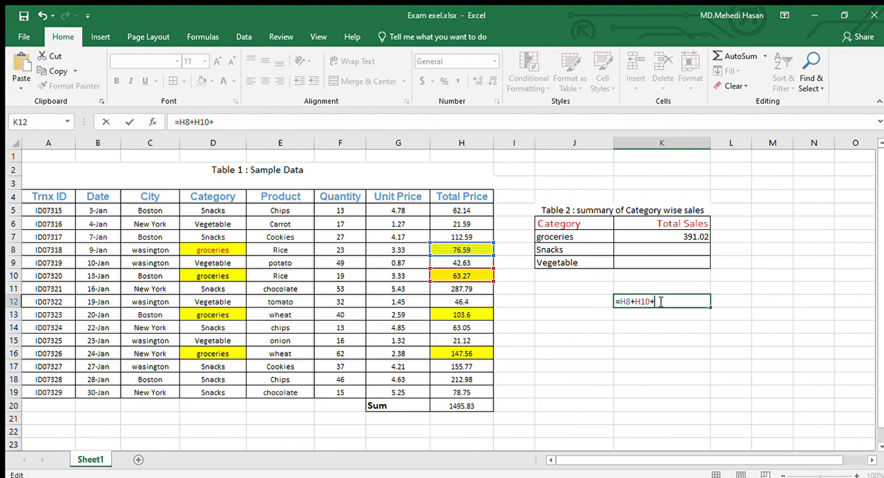
text(+)
click(461, 313)
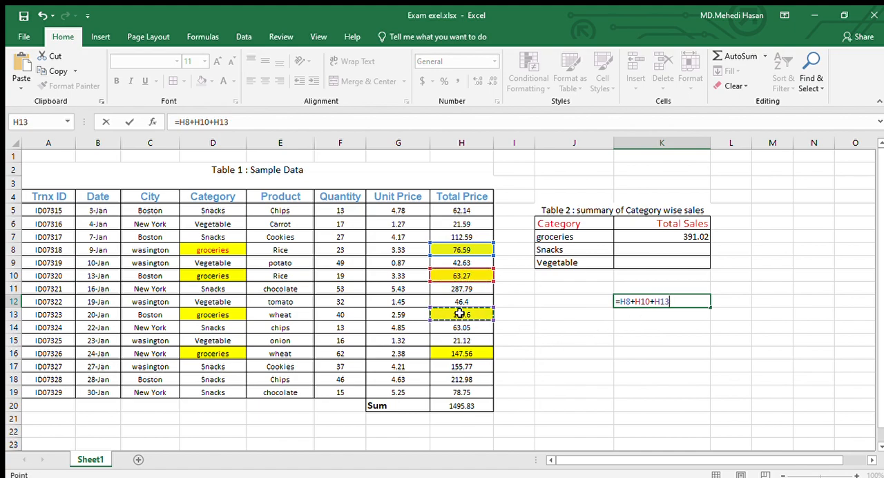
text(+)
click(476, 353)
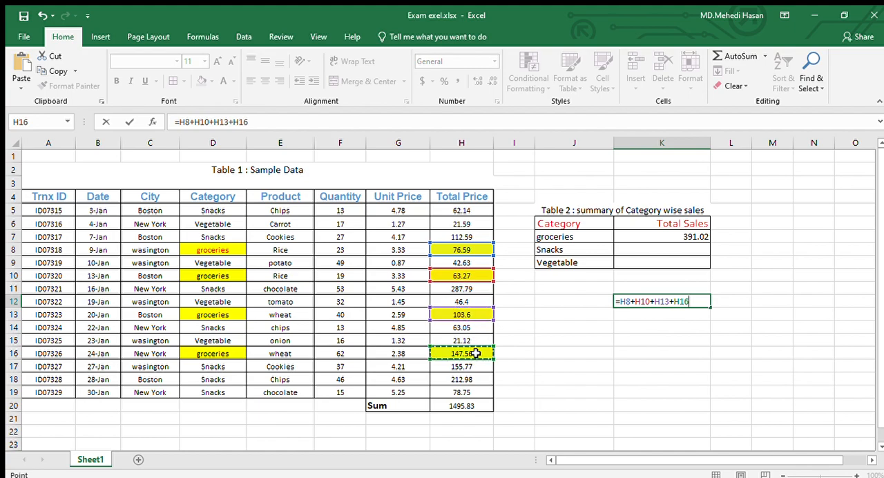
key(Return)
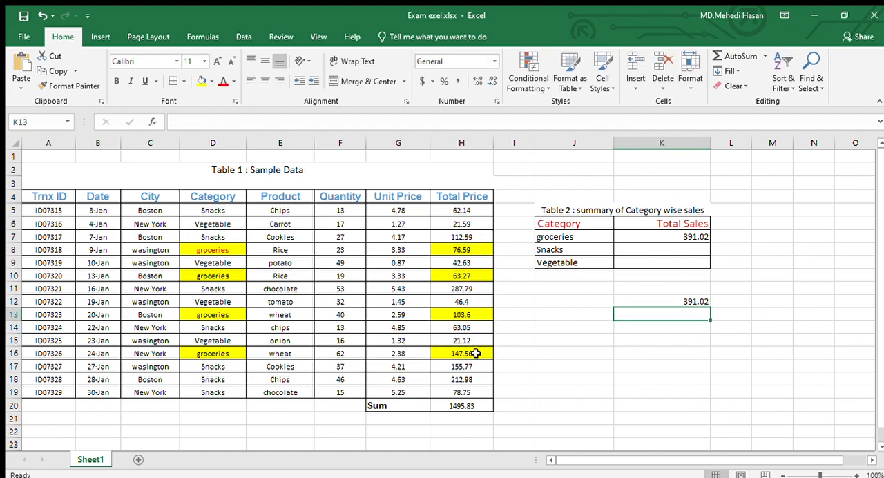
click(667, 300)
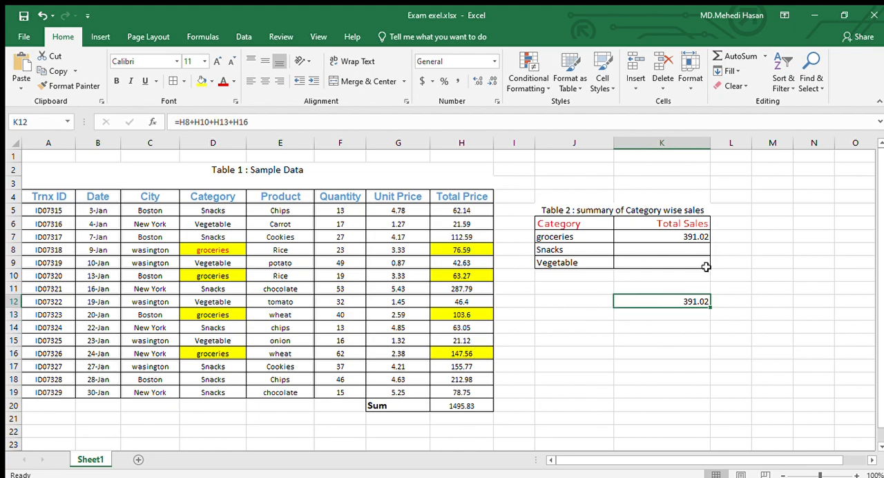
Copy the groceries SUMIF formula from K7 down to the Snacks and Vegetable rows, K8 and K9.
click(694, 236)
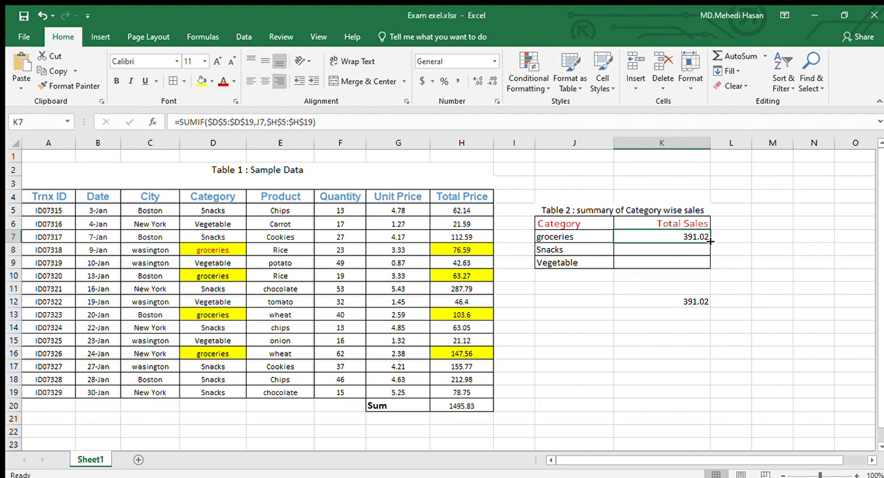
drag(709, 240, 709, 268)
click(786, 253)
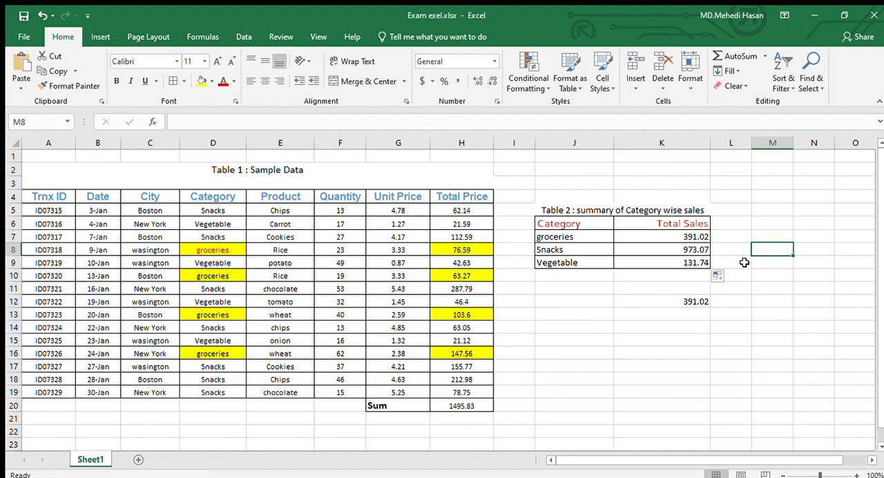
click(688, 250)
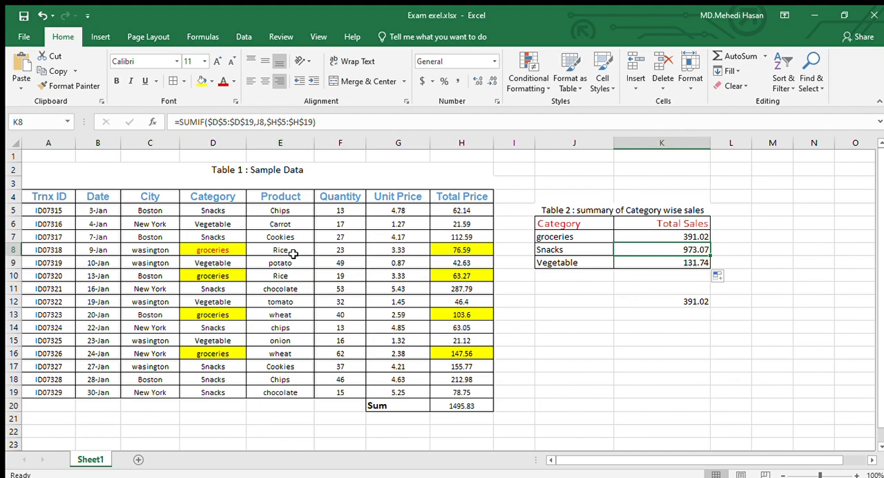
Highlight the Snacks entry in D7 and its Total Price in H7 with green fill.
click(219, 238)
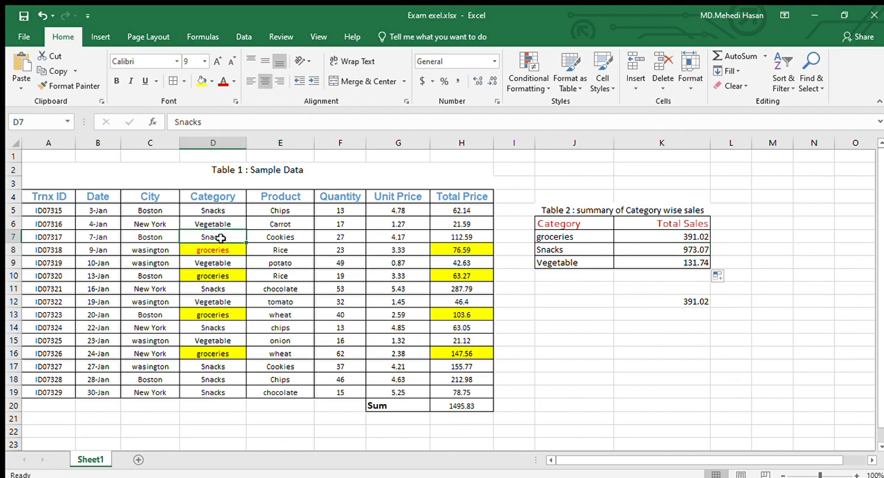
click(202, 81)
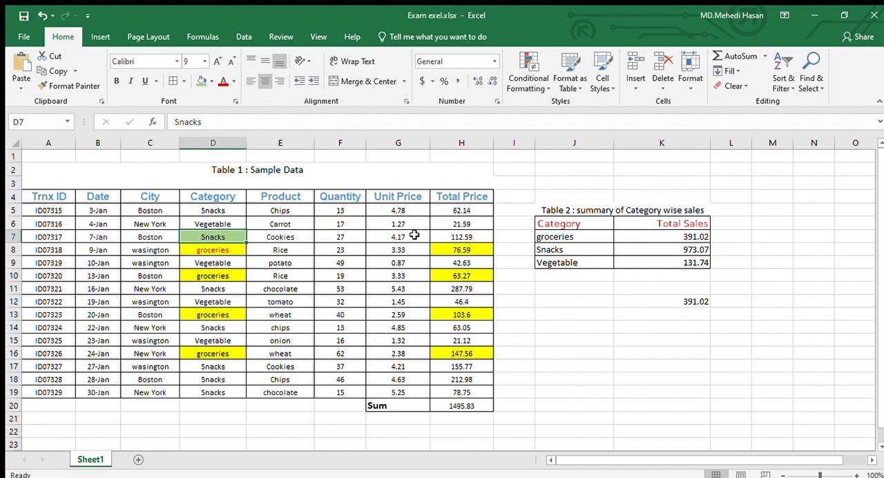
click(444, 235)
click(201, 81)
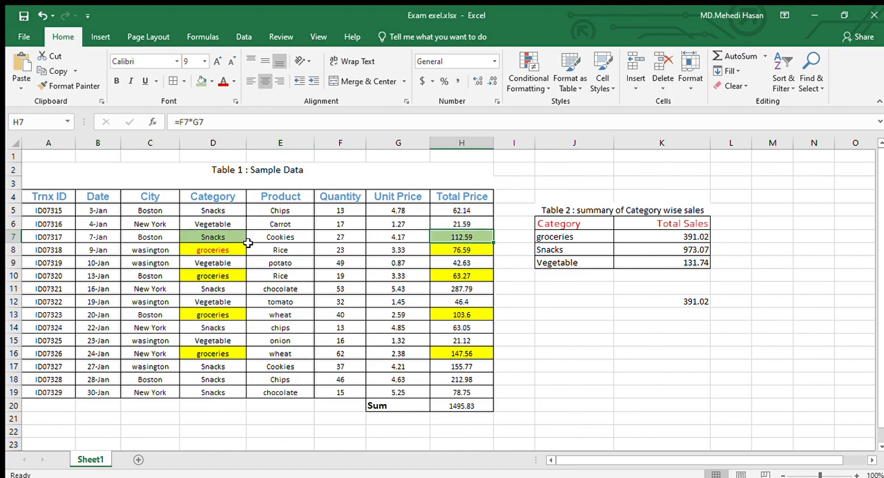
Highlight the Snacks entry in D5 and its Total Price in H5 with green fill.
click(211, 211)
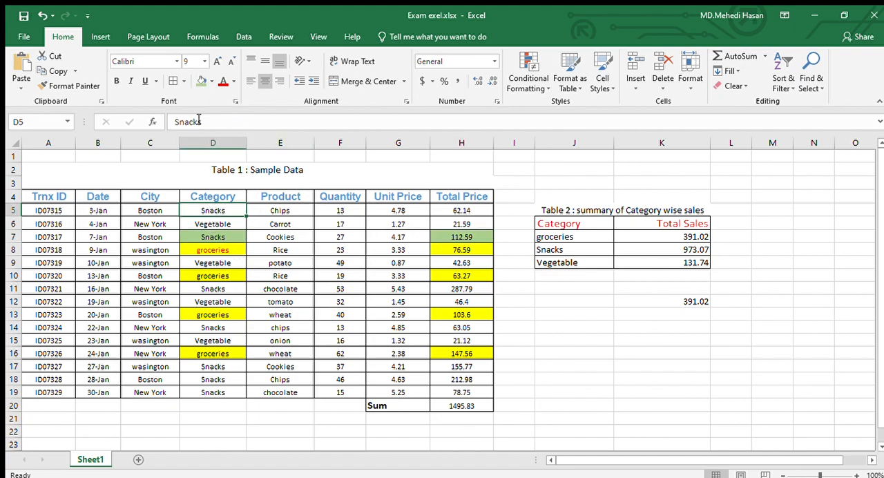
click(202, 81)
click(460, 211)
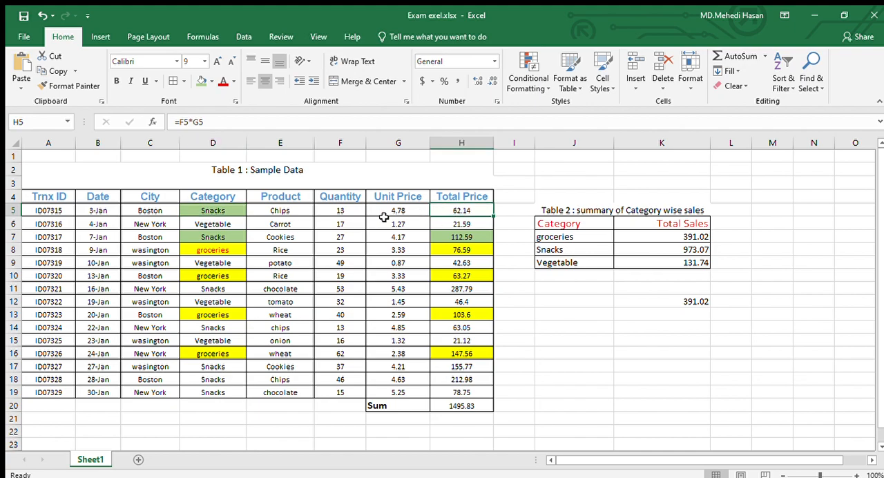
click(201, 81)
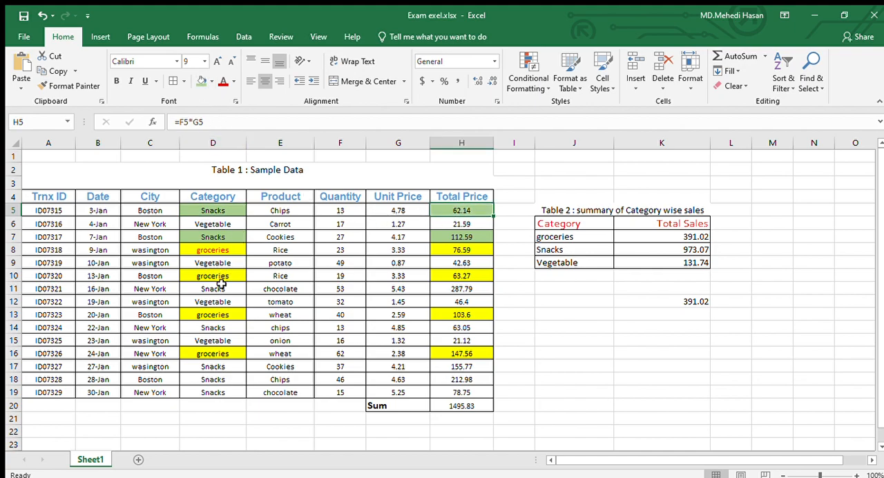
Highlight the Snacks entry in D11 and its Total Price in H11 with green fill.
click(220, 283)
click(202, 81)
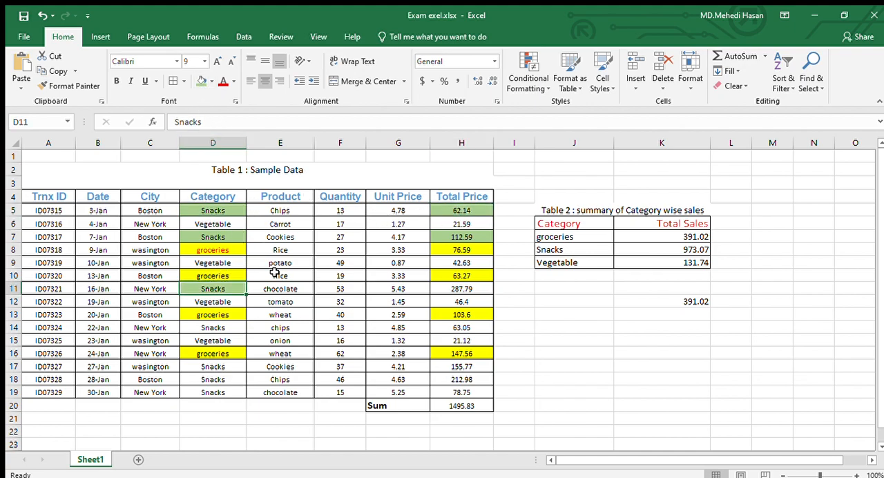
click(456, 289)
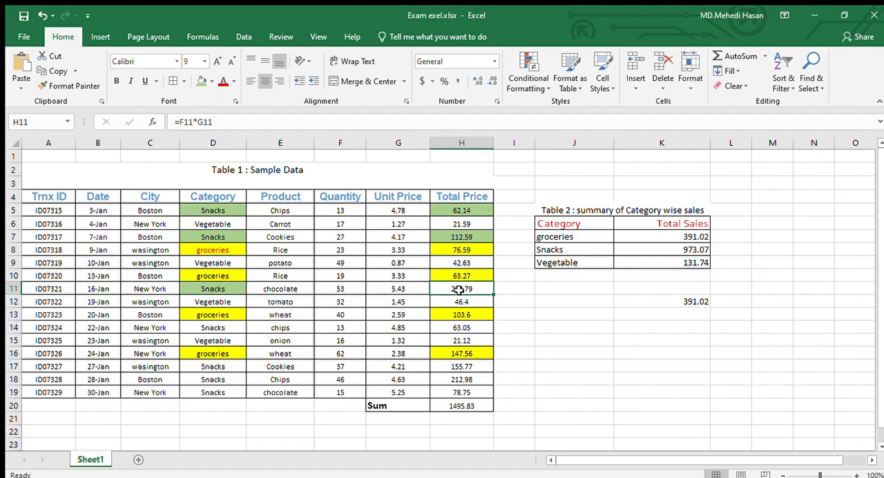
click(202, 81)
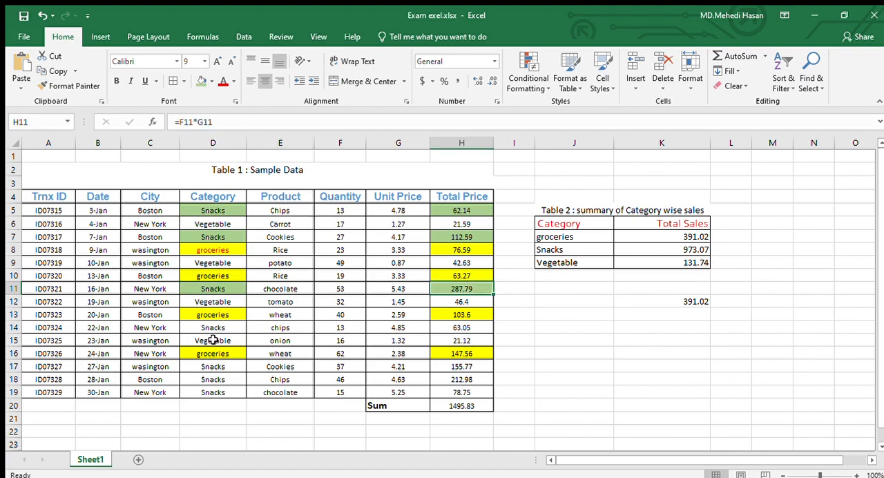
Highlight the Snacks entry in D14 and its Total Price in H14 with green fill.
click(217, 329)
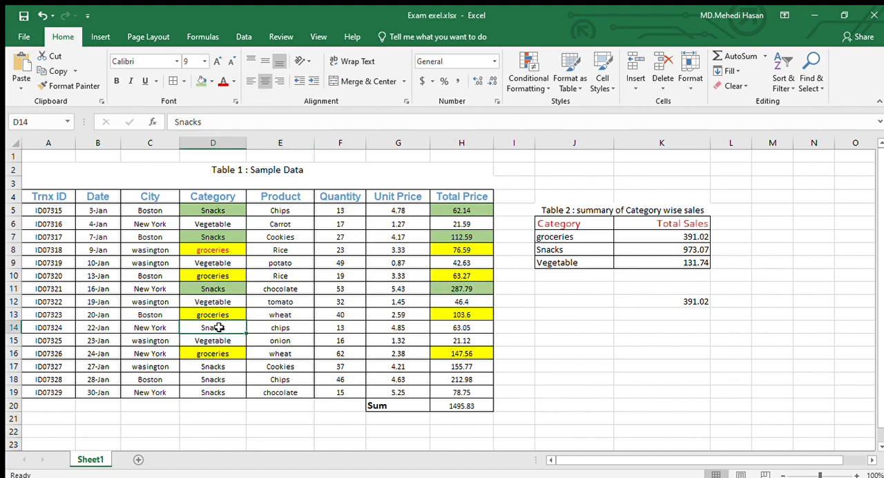
click(200, 81)
click(442, 325)
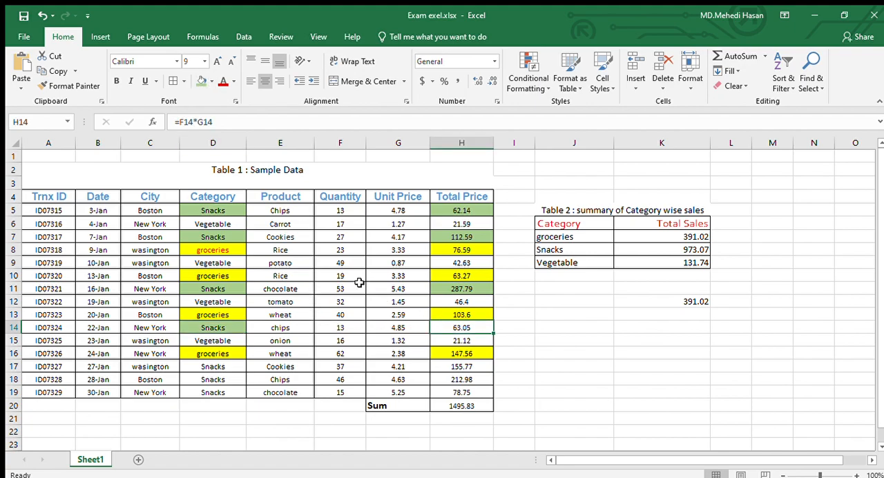
click(201, 81)
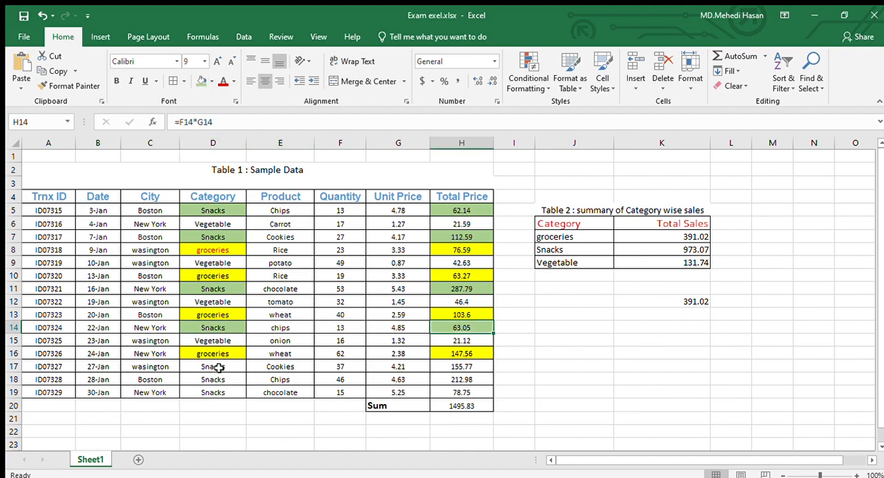
Highlight the Snacks entries in D17:D19 and their Total Price cells H17:H19 with green fill.
drag(216, 367, 214, 391)
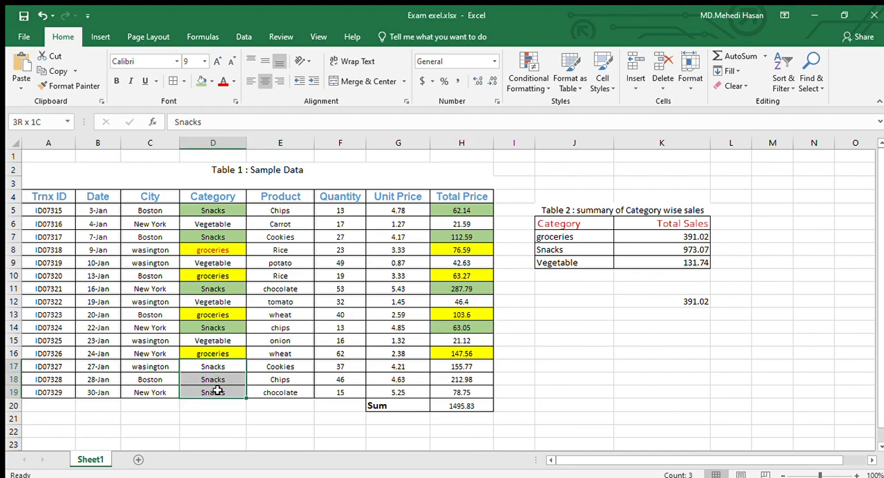
click(201, 81)
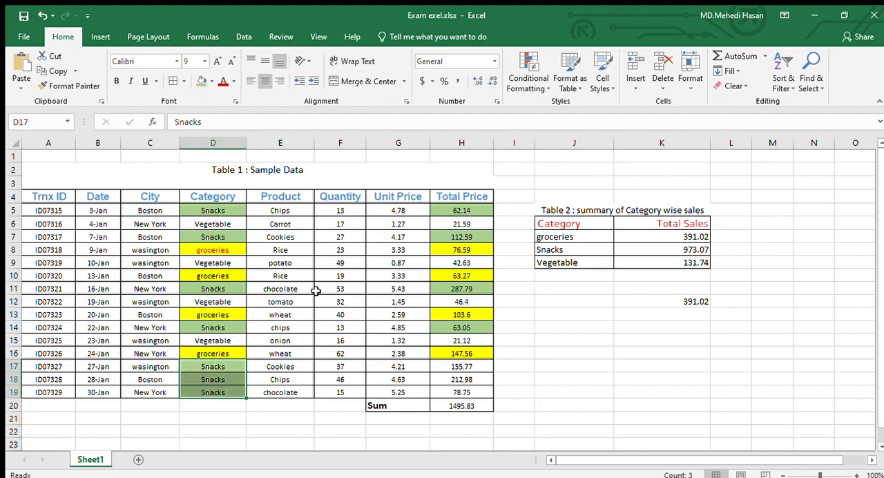
click(467, 369)
drag(468, 374, 465, 392)
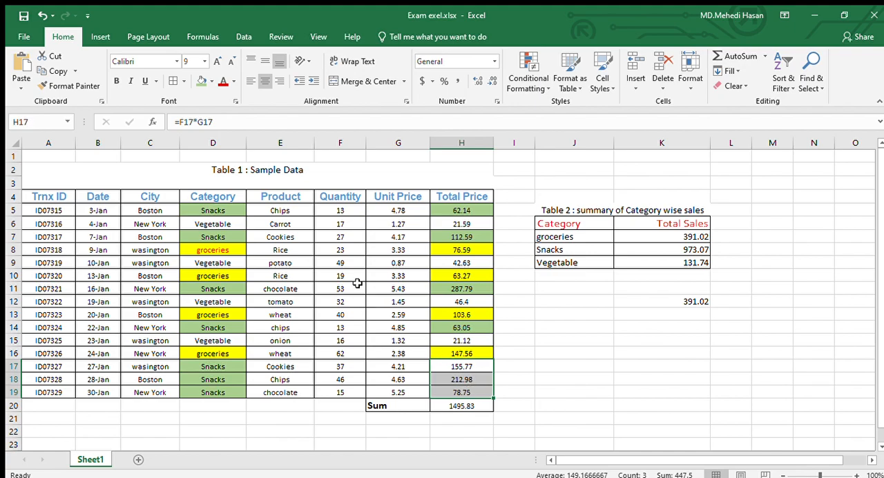
click(199, 81)
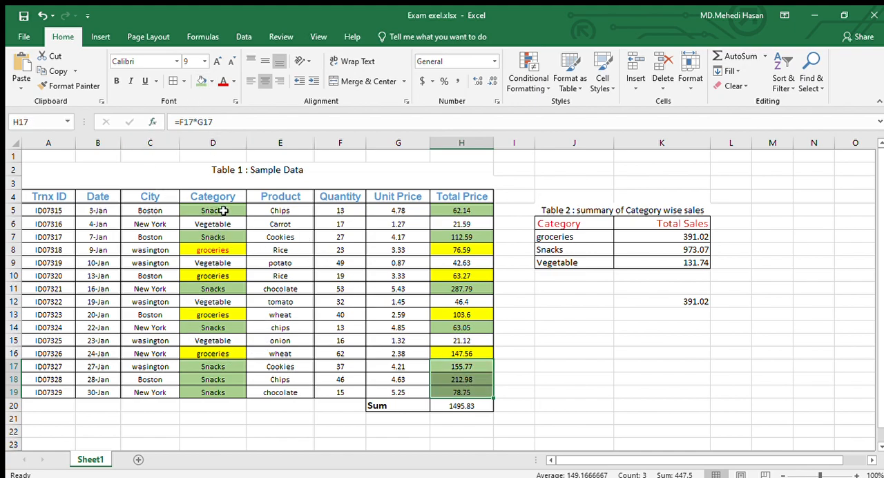
click(586, 369)
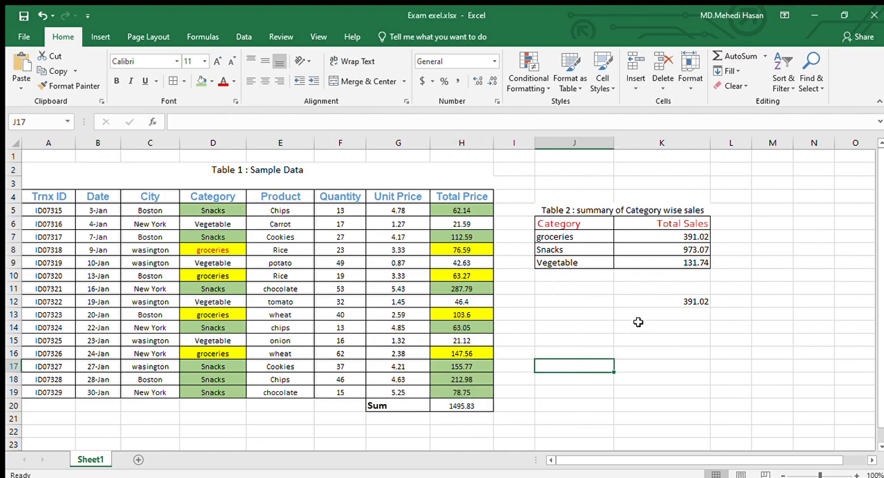
Start an addition formula in K13 that sums the Snacks Total Price cells H5, H7, H11 and H14.
double_click(677, 316)
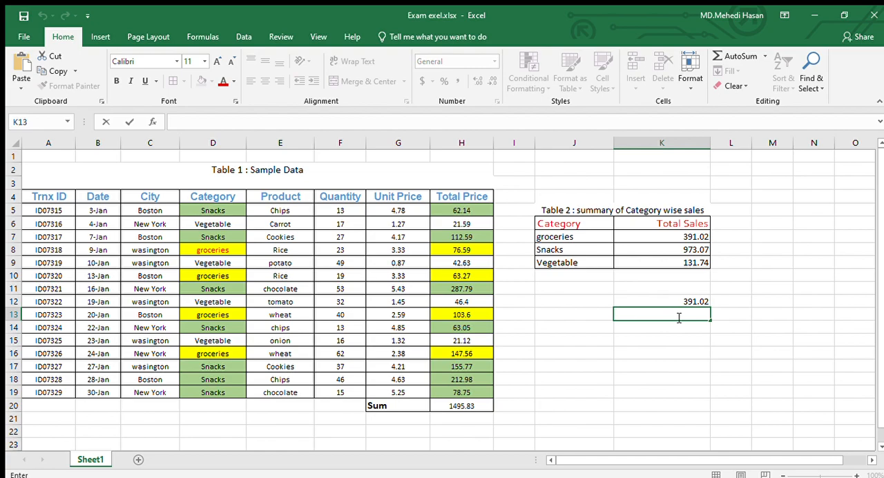
text(=)
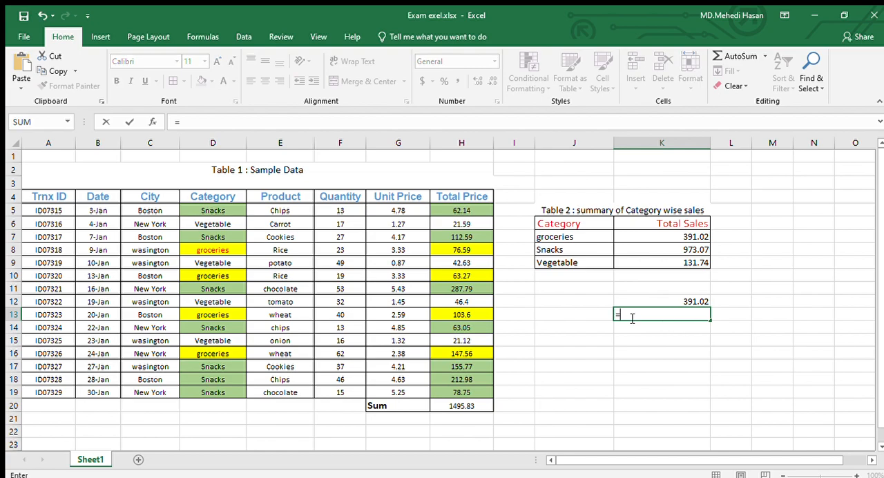
click(475, 210)
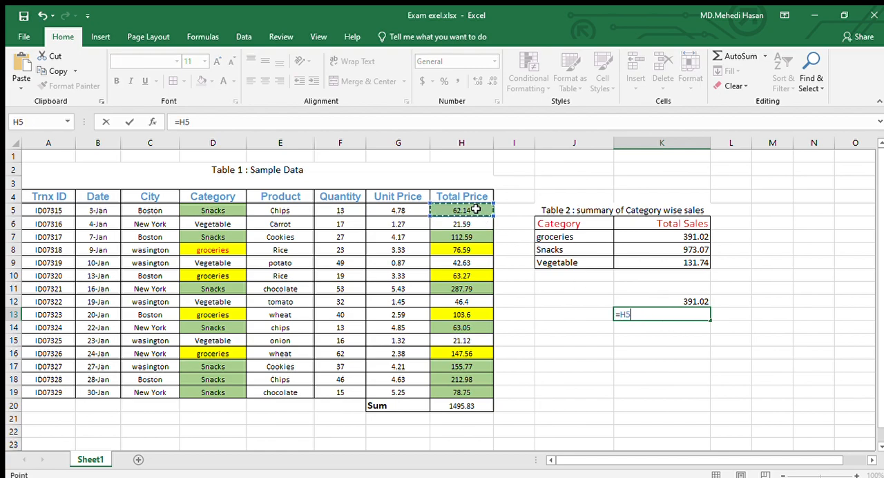
text(=)
click(460, 239)
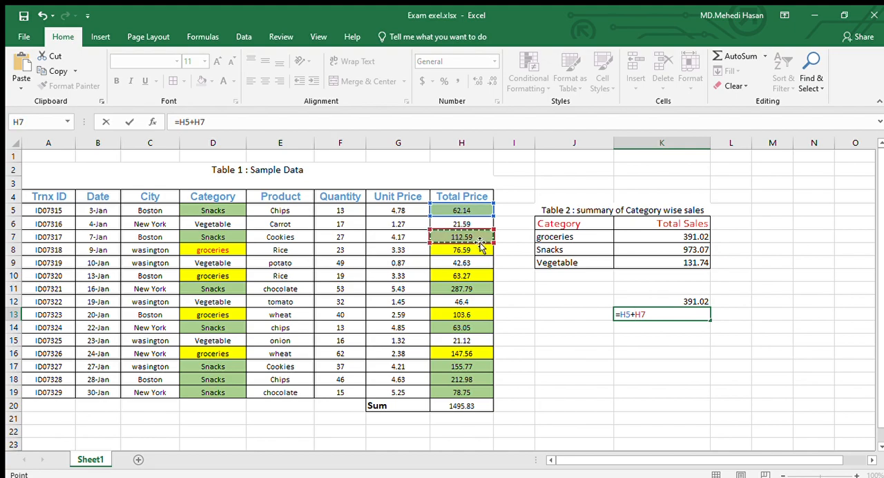
text(+)
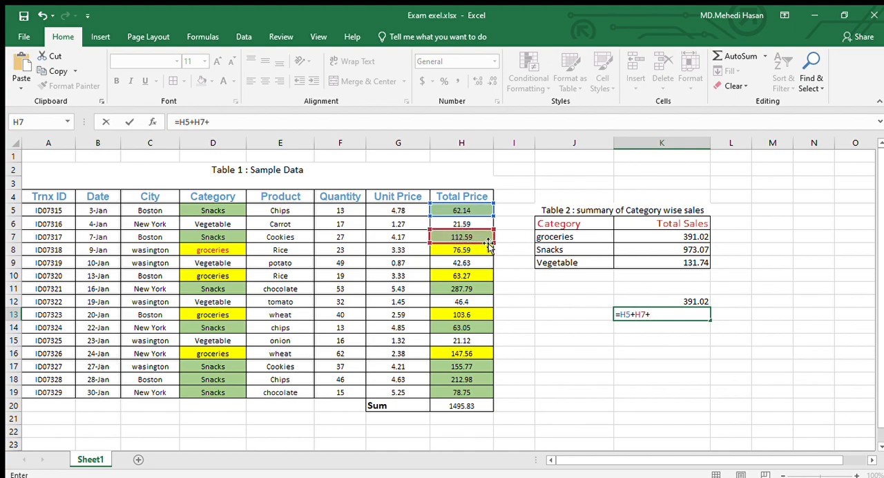
click(473, 290)
text(+)
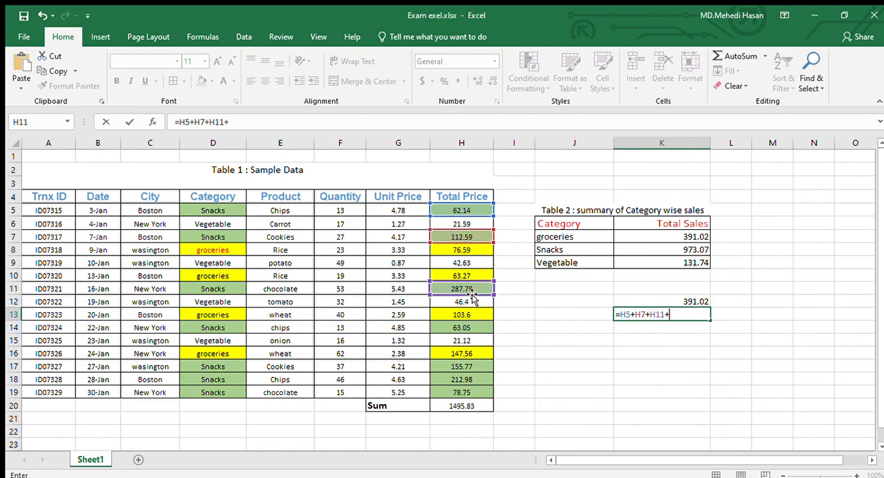
click(470, 328)
text(+)
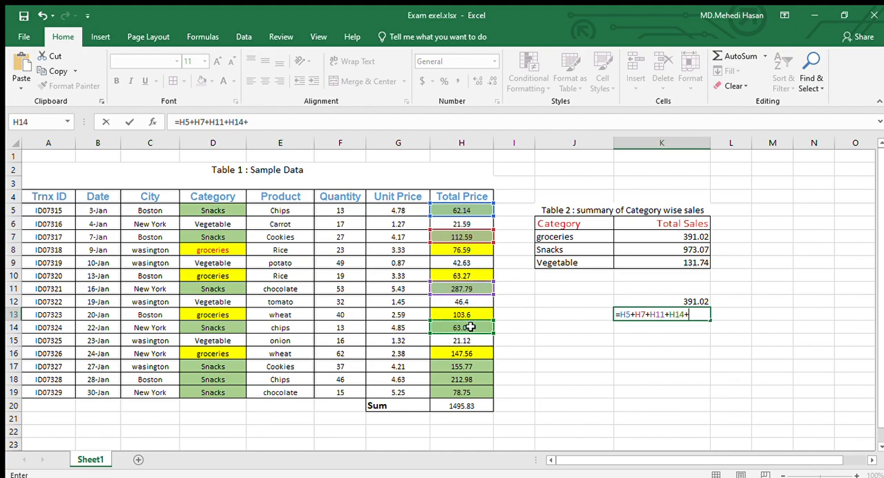
Extend the K13 addition formula with the remaining Snacks Total Price cells H17, H18 and H19.
click(469, 367)
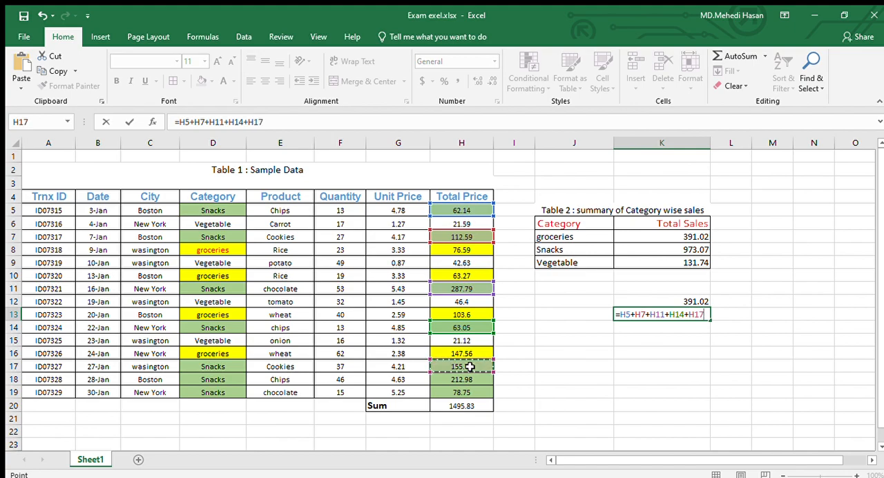
text(+)
click(465, 379)
text(+)
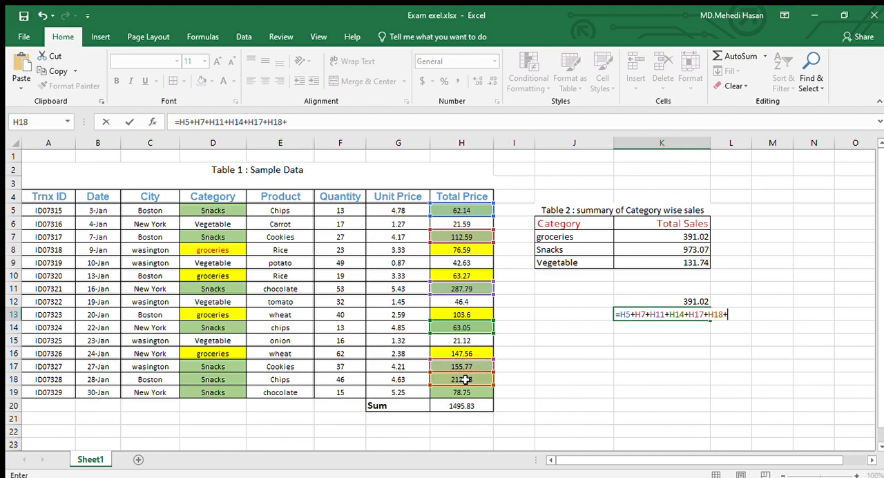
click(469, 391)
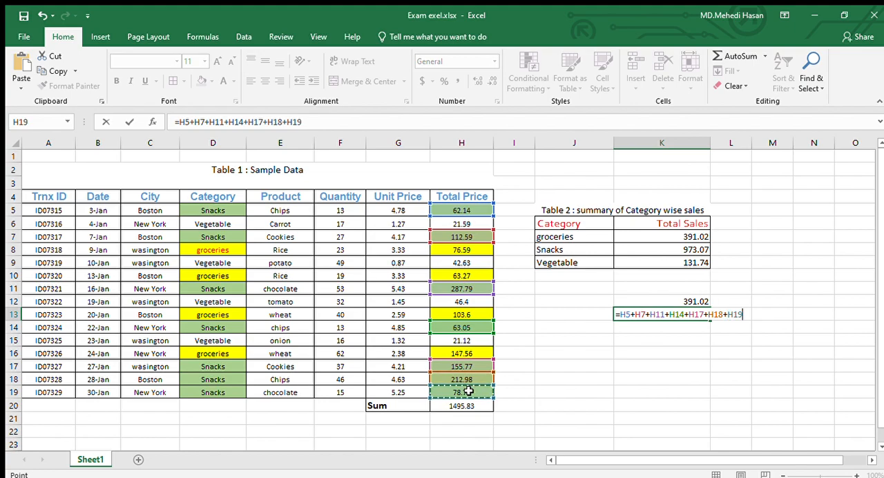
text(+)
key(Return)
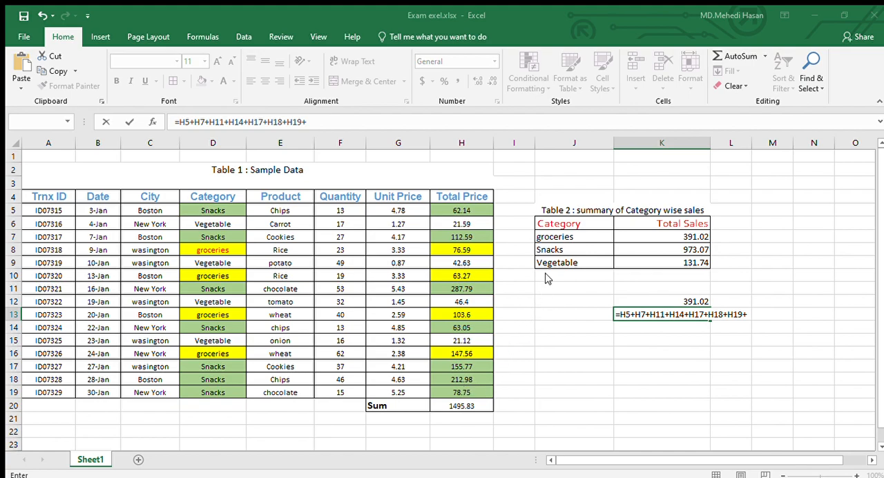
Remove the trailing plus sign from the K13 formula and enter it as =H5+H7+H11+H14+H17+H18+H19.
click(559, 216)
click(676, 220)
click(749, 315)
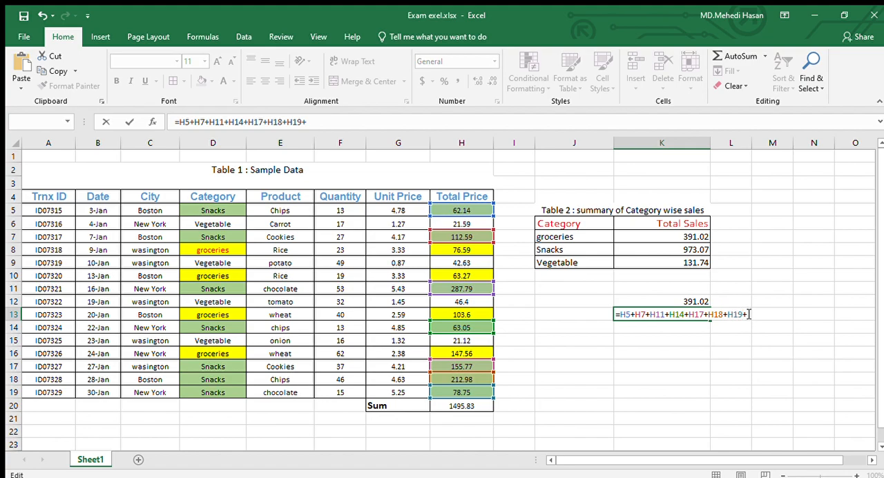
key(Left)
key(BackSpace)
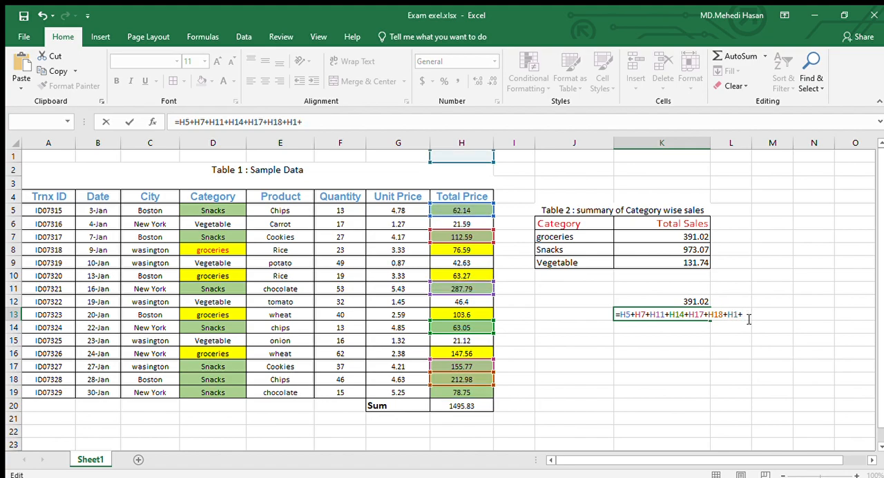
key(ctrl+z)
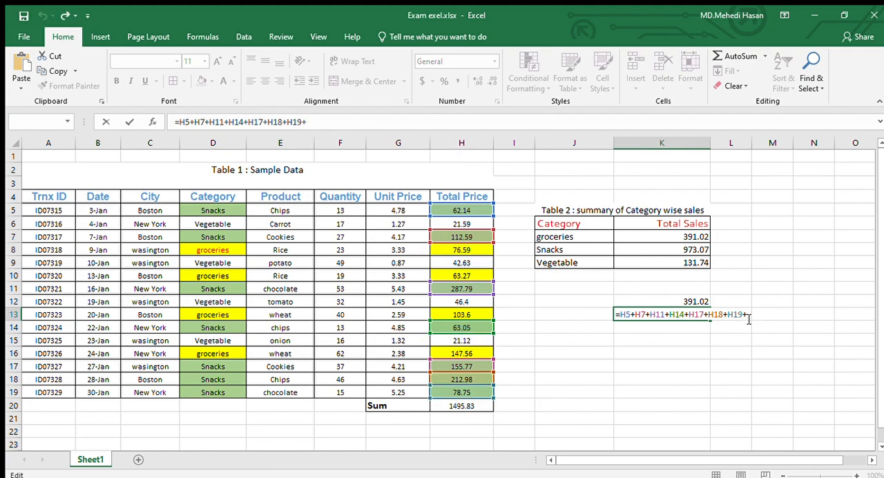
key(BackSpace)
key(Return)
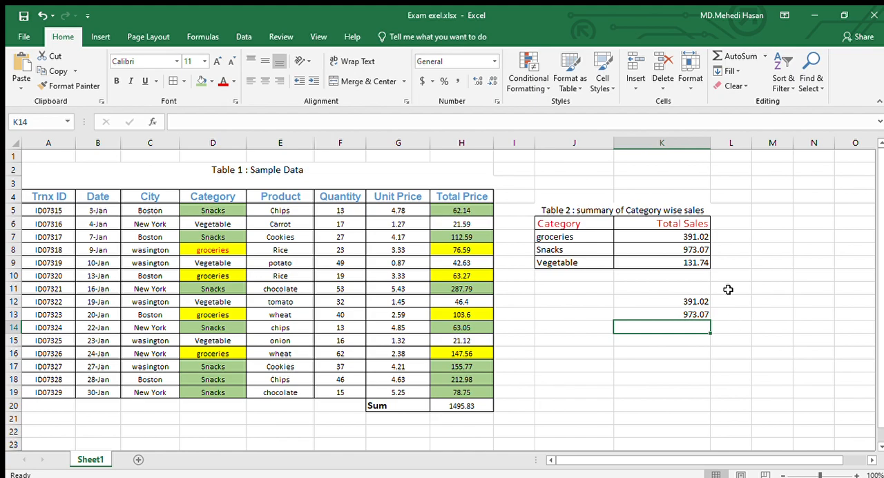
Examine the SUMIF formulas for Snacks in K8 and groceries in K7, including the criterion cell J7.
click(700, 250)
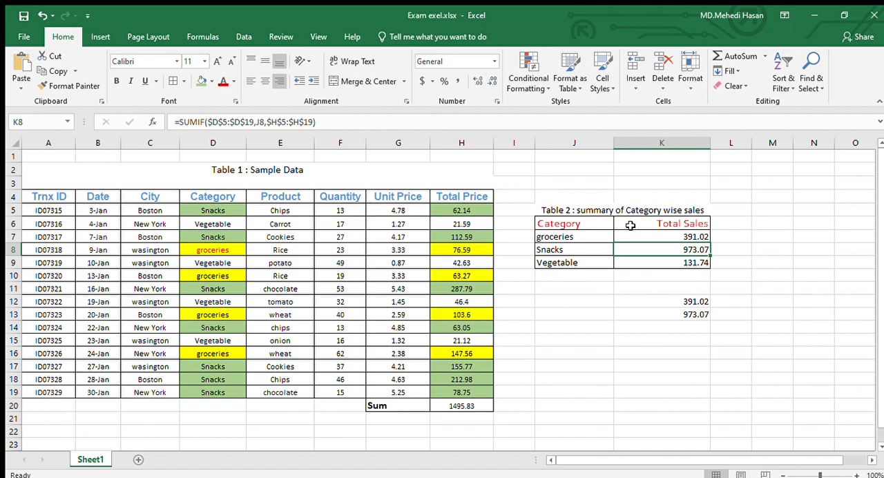
double_click(665, 236)
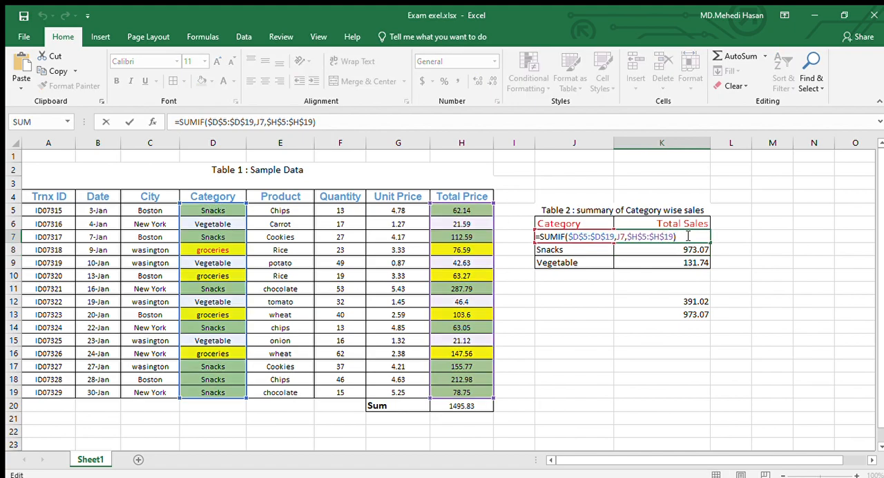
click(637, 352)
double_click(689, 236)
click(592, 340)
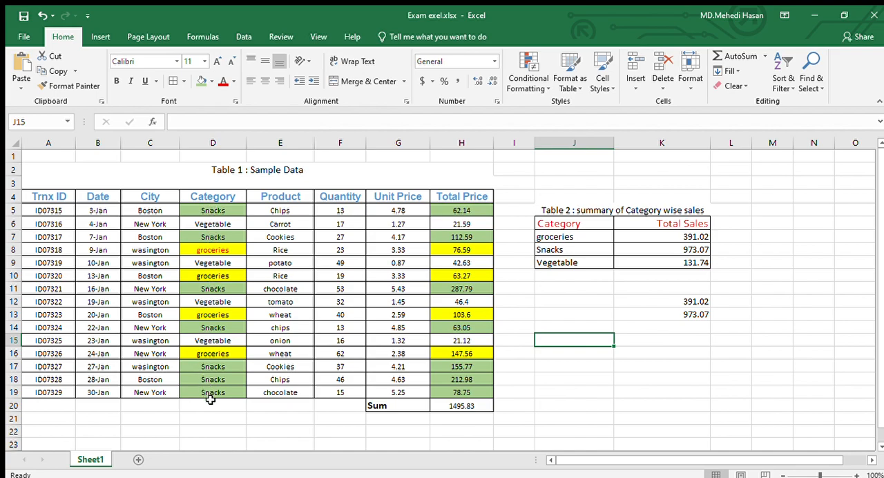
click(583, 236)
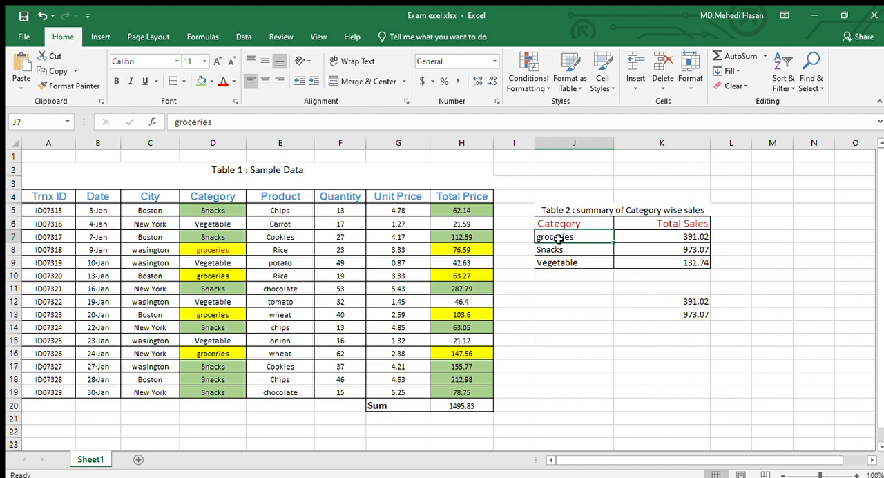